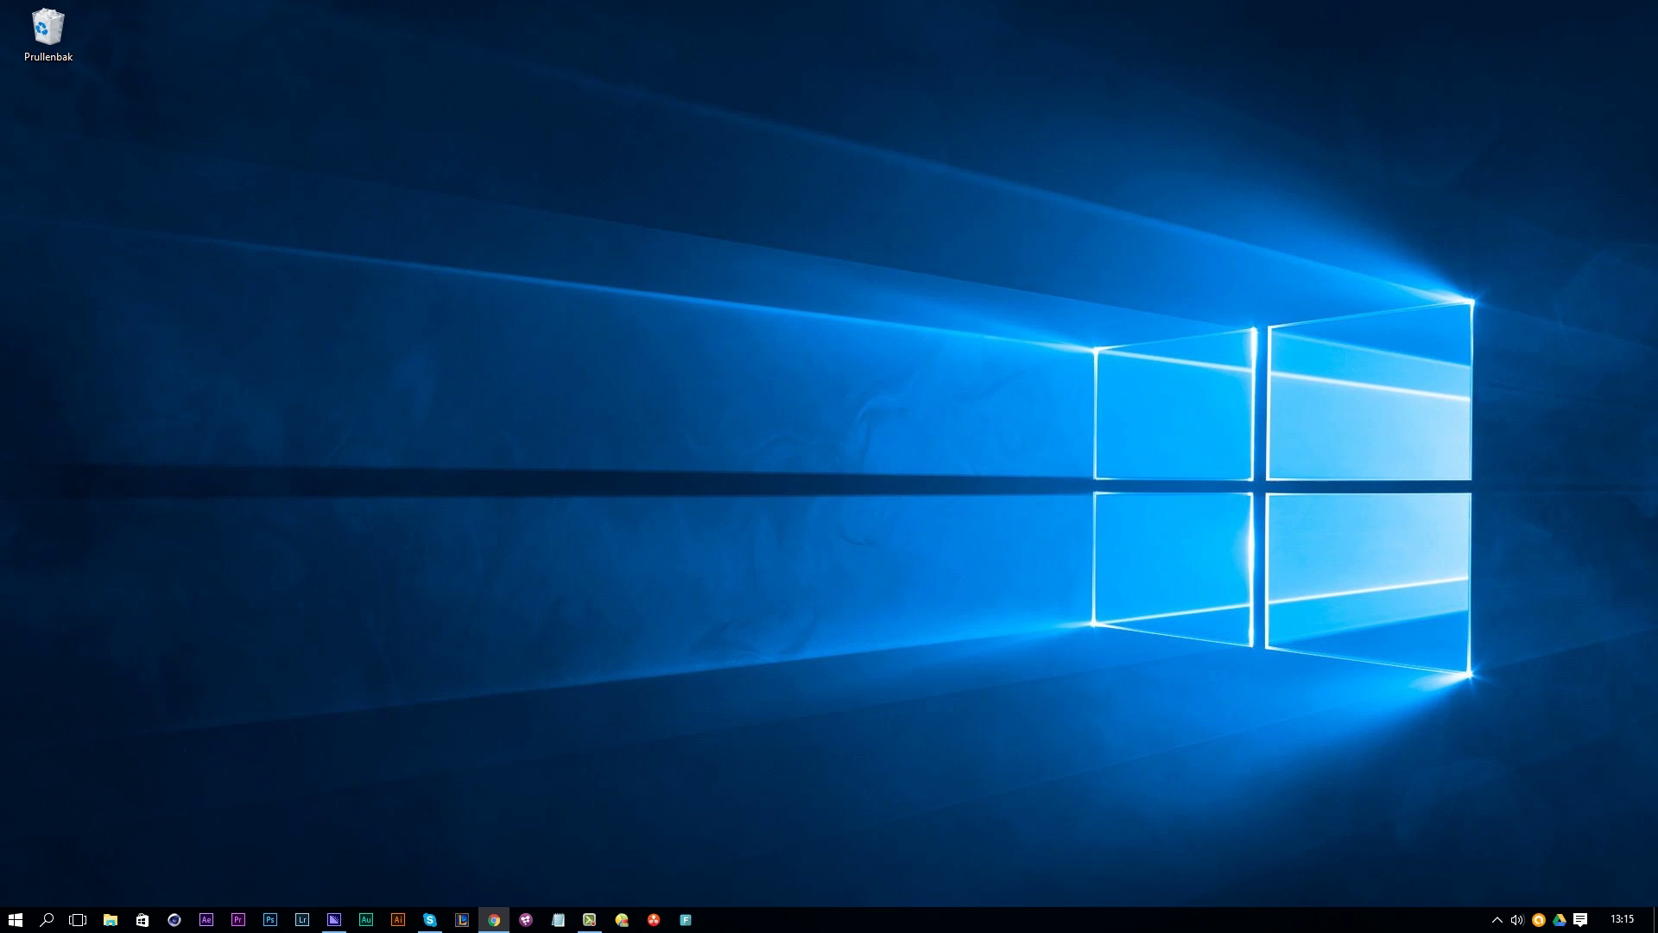
Step: Switch to Filmora, dismiss the Message Center and open the PC screen recorder
{"action": "key", "text": "alt+Tab"}
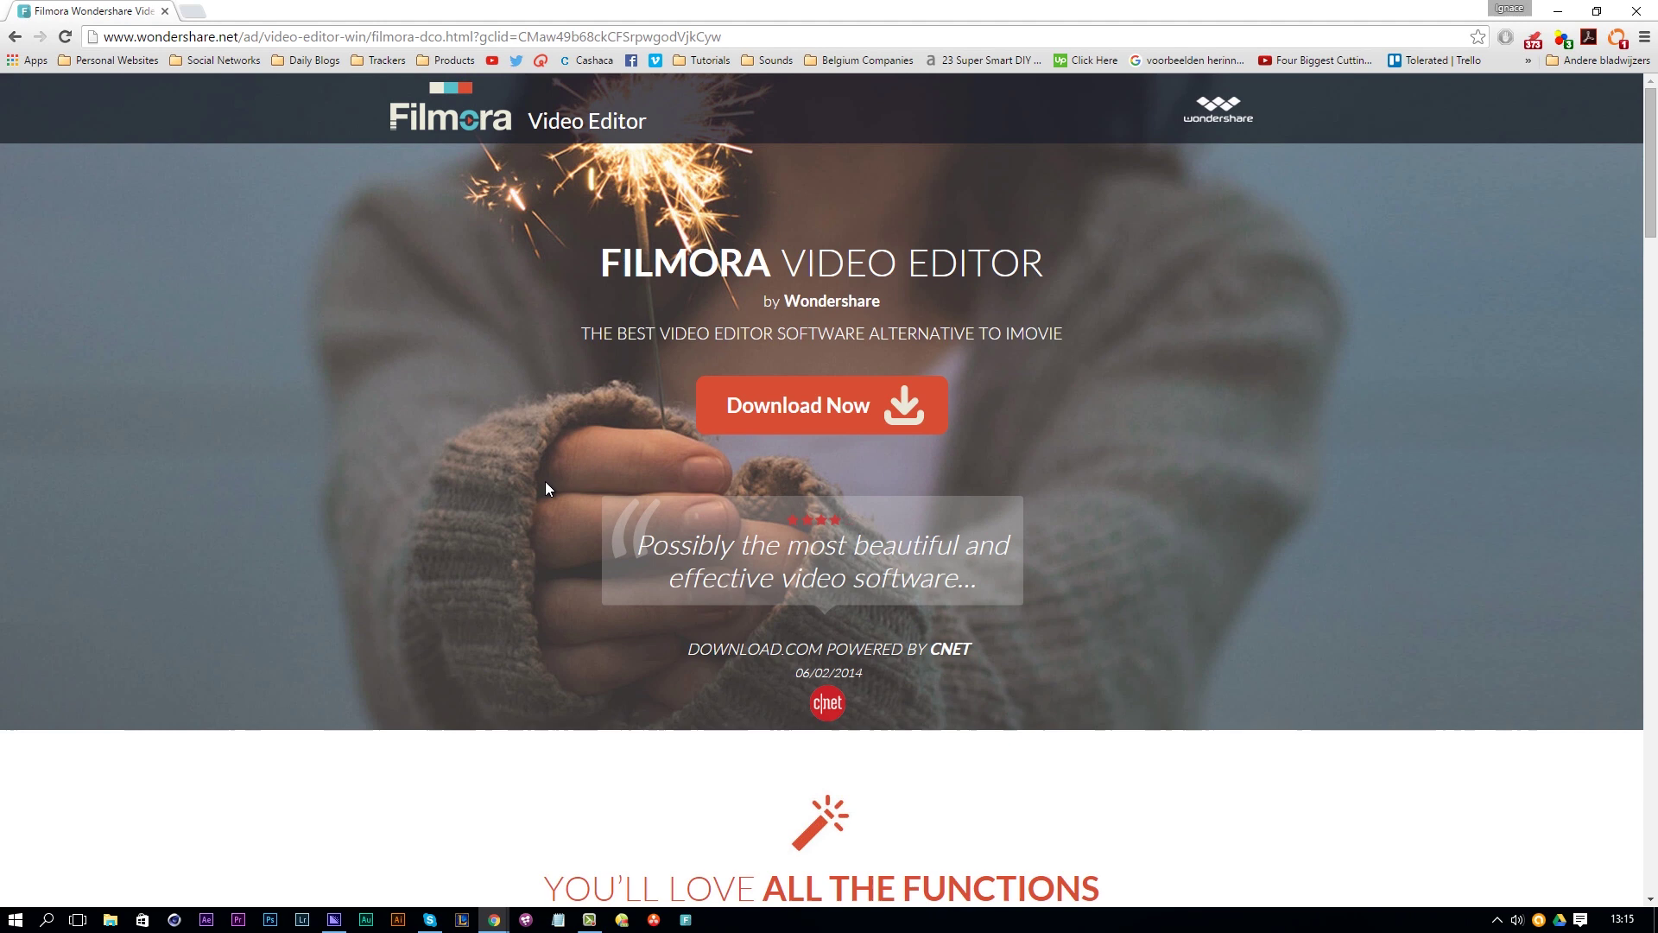
{"action": "left_click", "coordinate": [685, 920]}
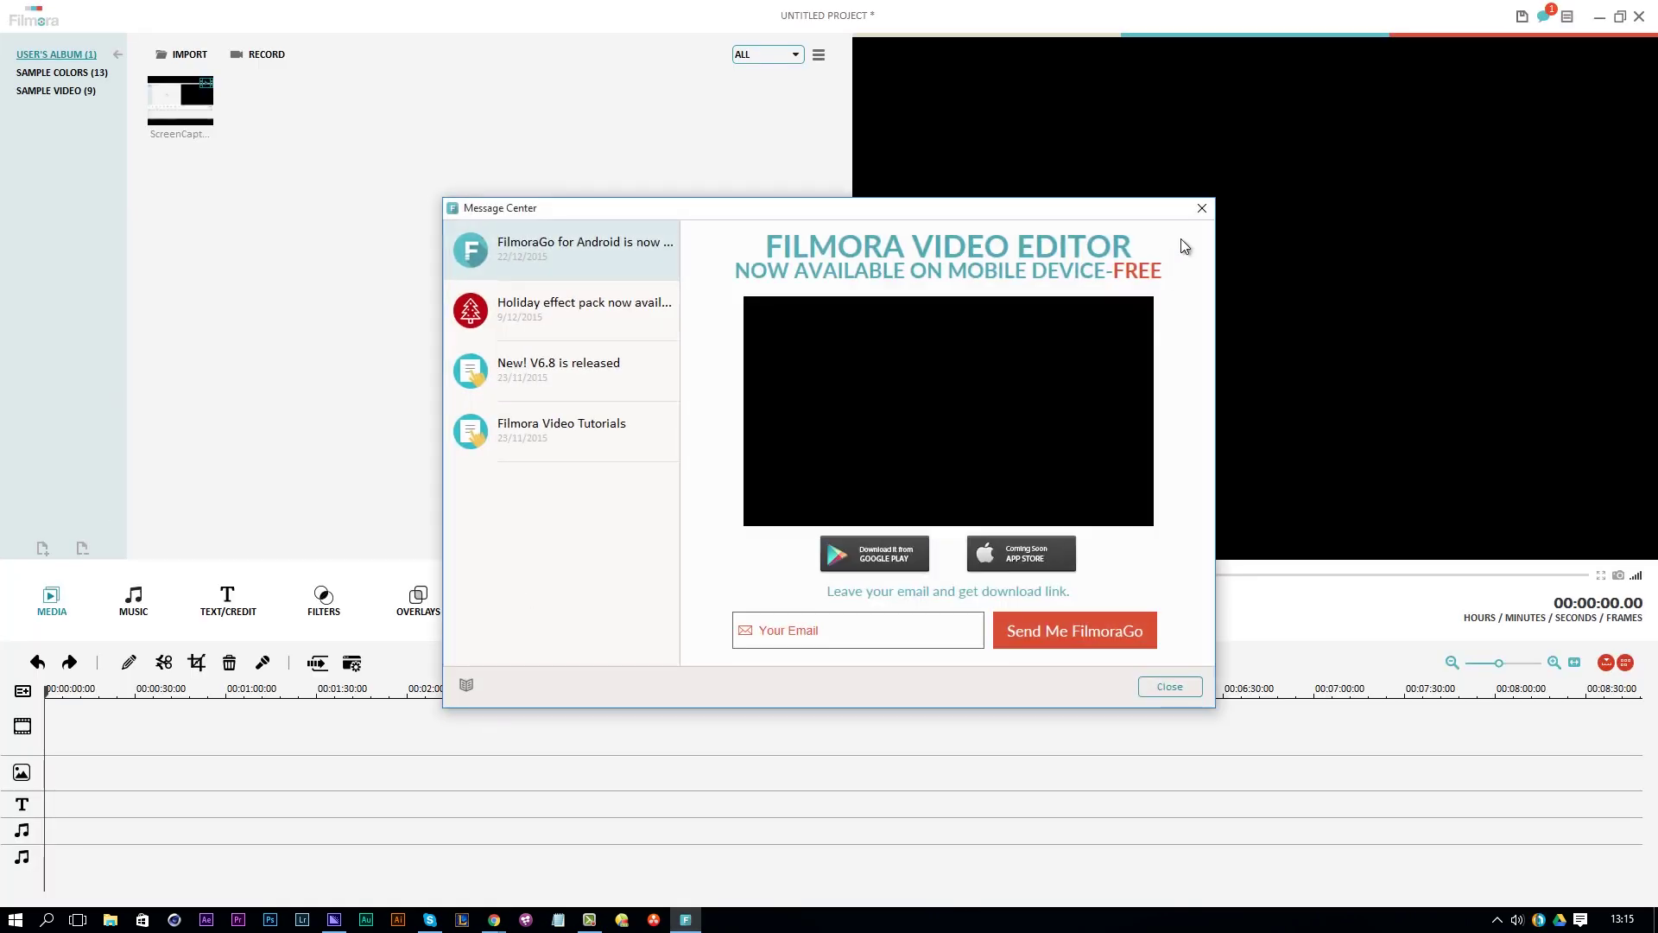
{"action": "left_click", "coordinate": [1202, 209]}
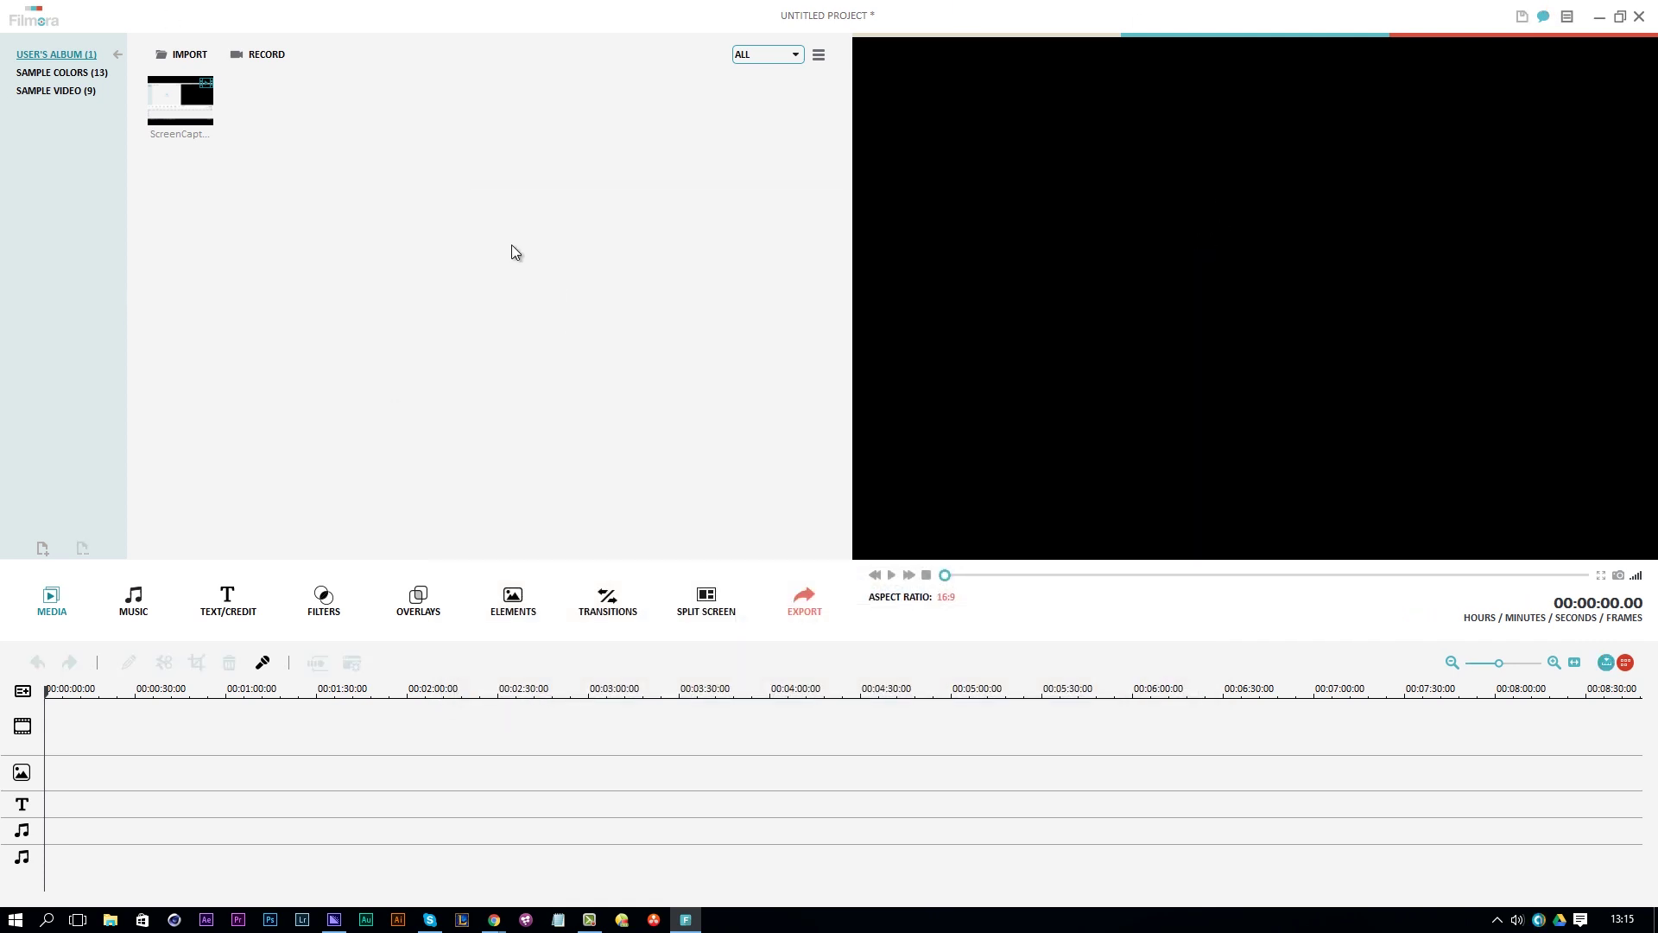
{"action": "left_click", "coordinate": [262, 57]}
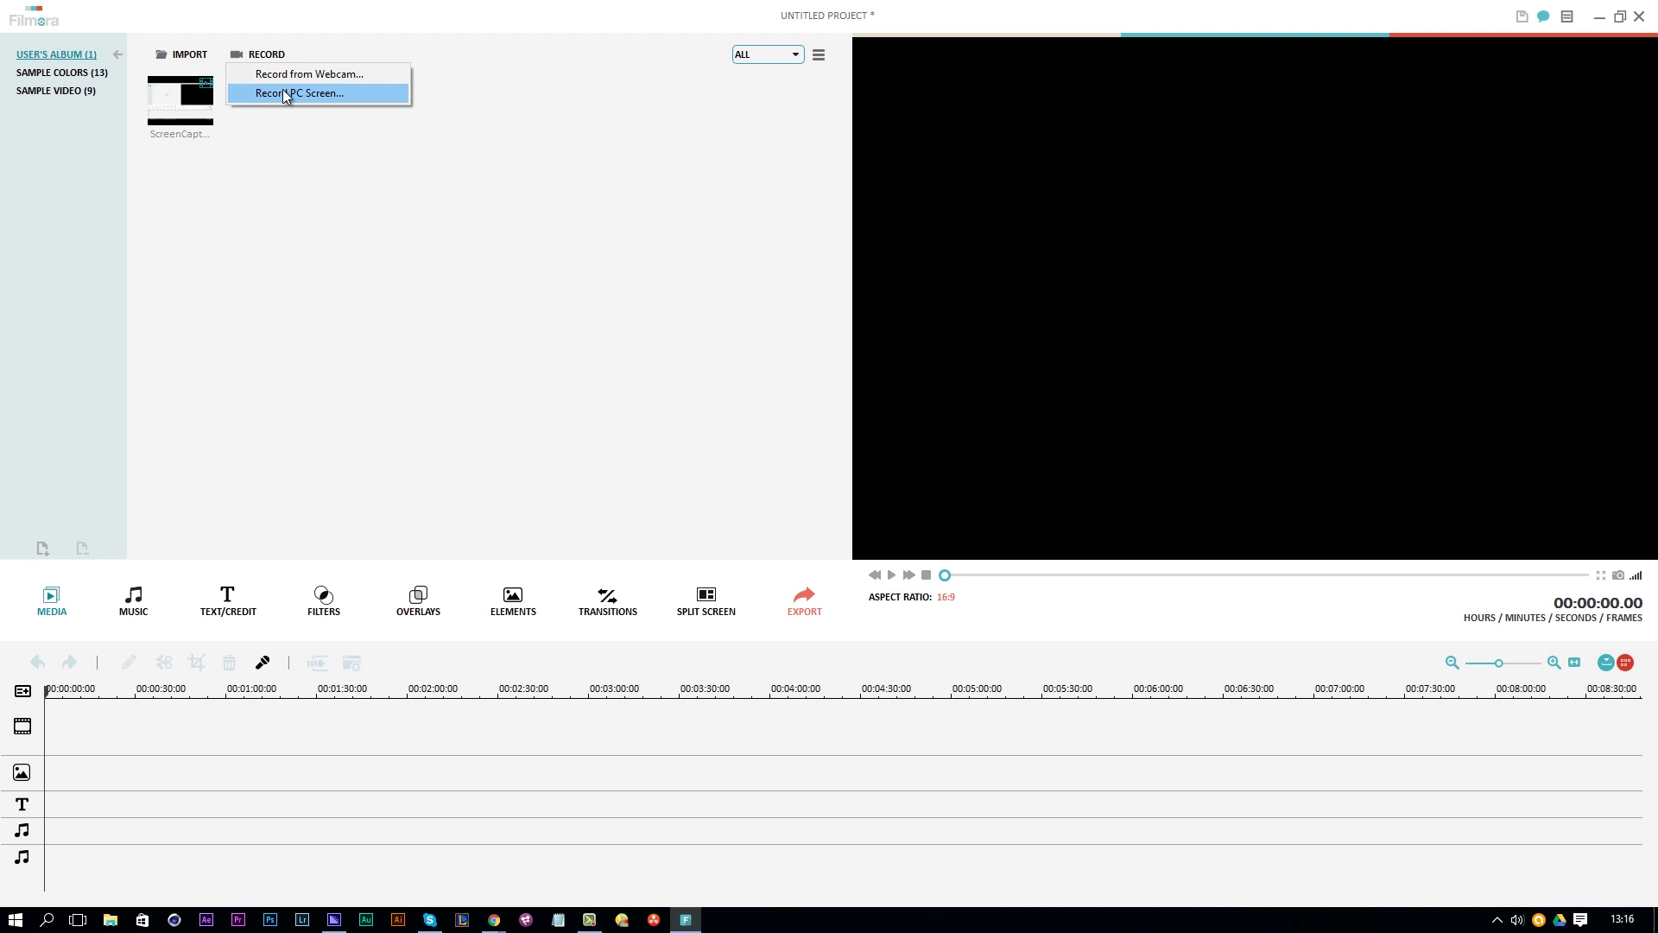
{"action": "left_click", "coordinate": [330, 95]}
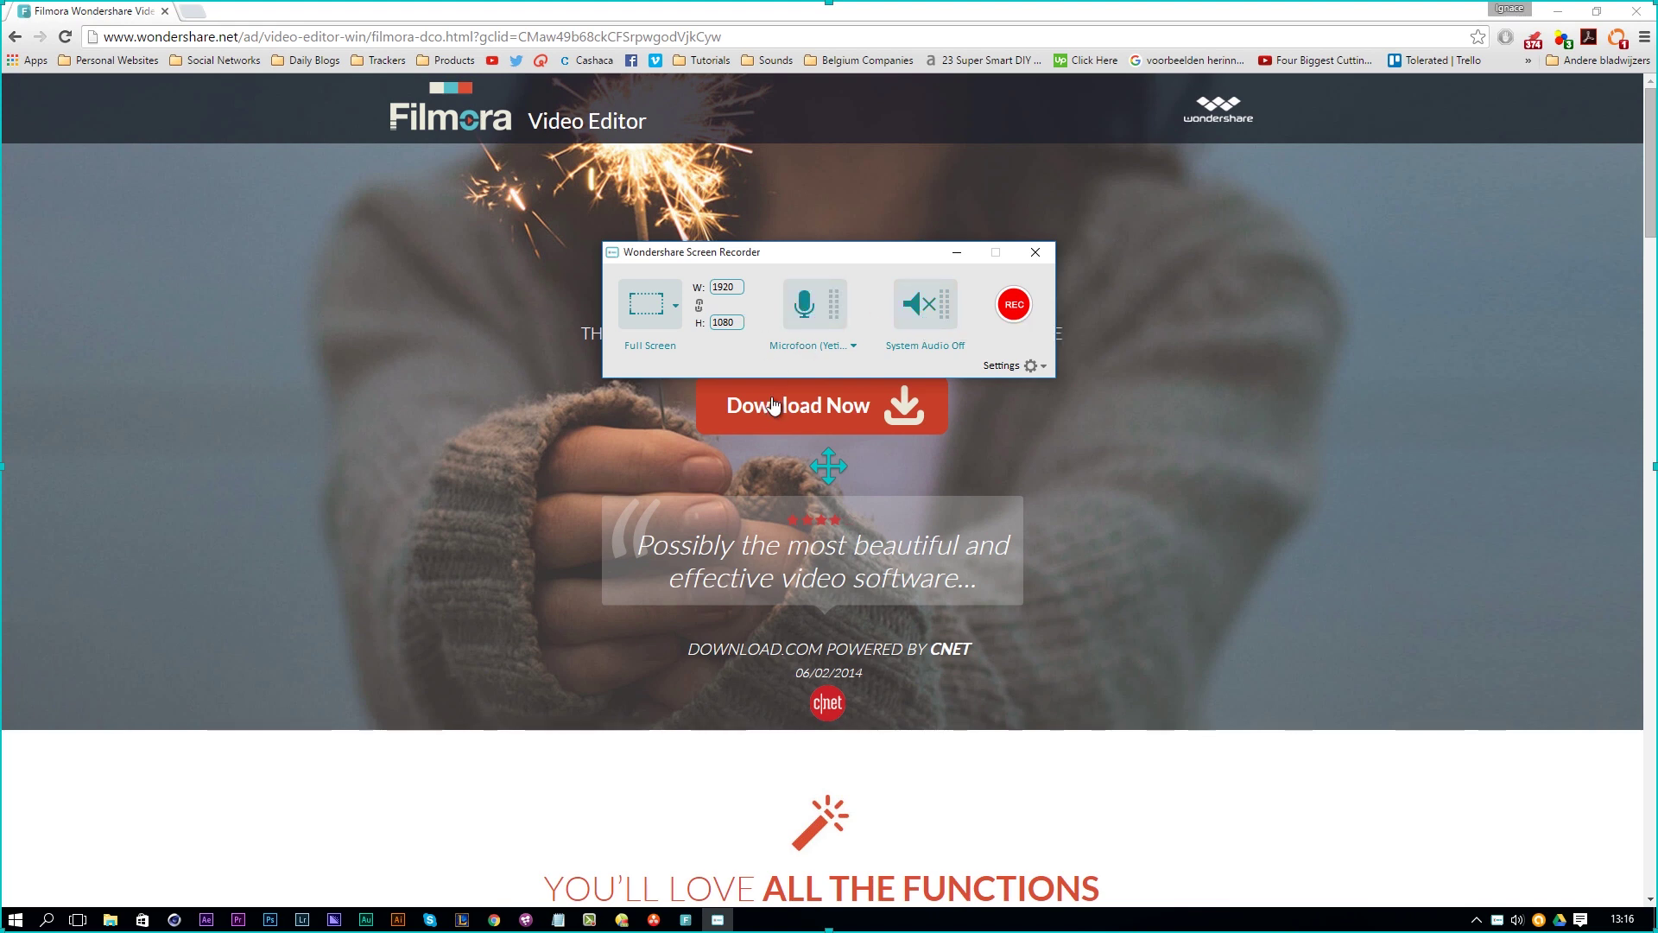
Step: Choose Yeti Stereo Microphone as the recorder's microphone input
{"action": "left_click", "coordinate": [831, 344]}
{"action": "left_click", "coordinate": [845, 367]}
{"action": "left_click", "coordinate": [841, 346]}
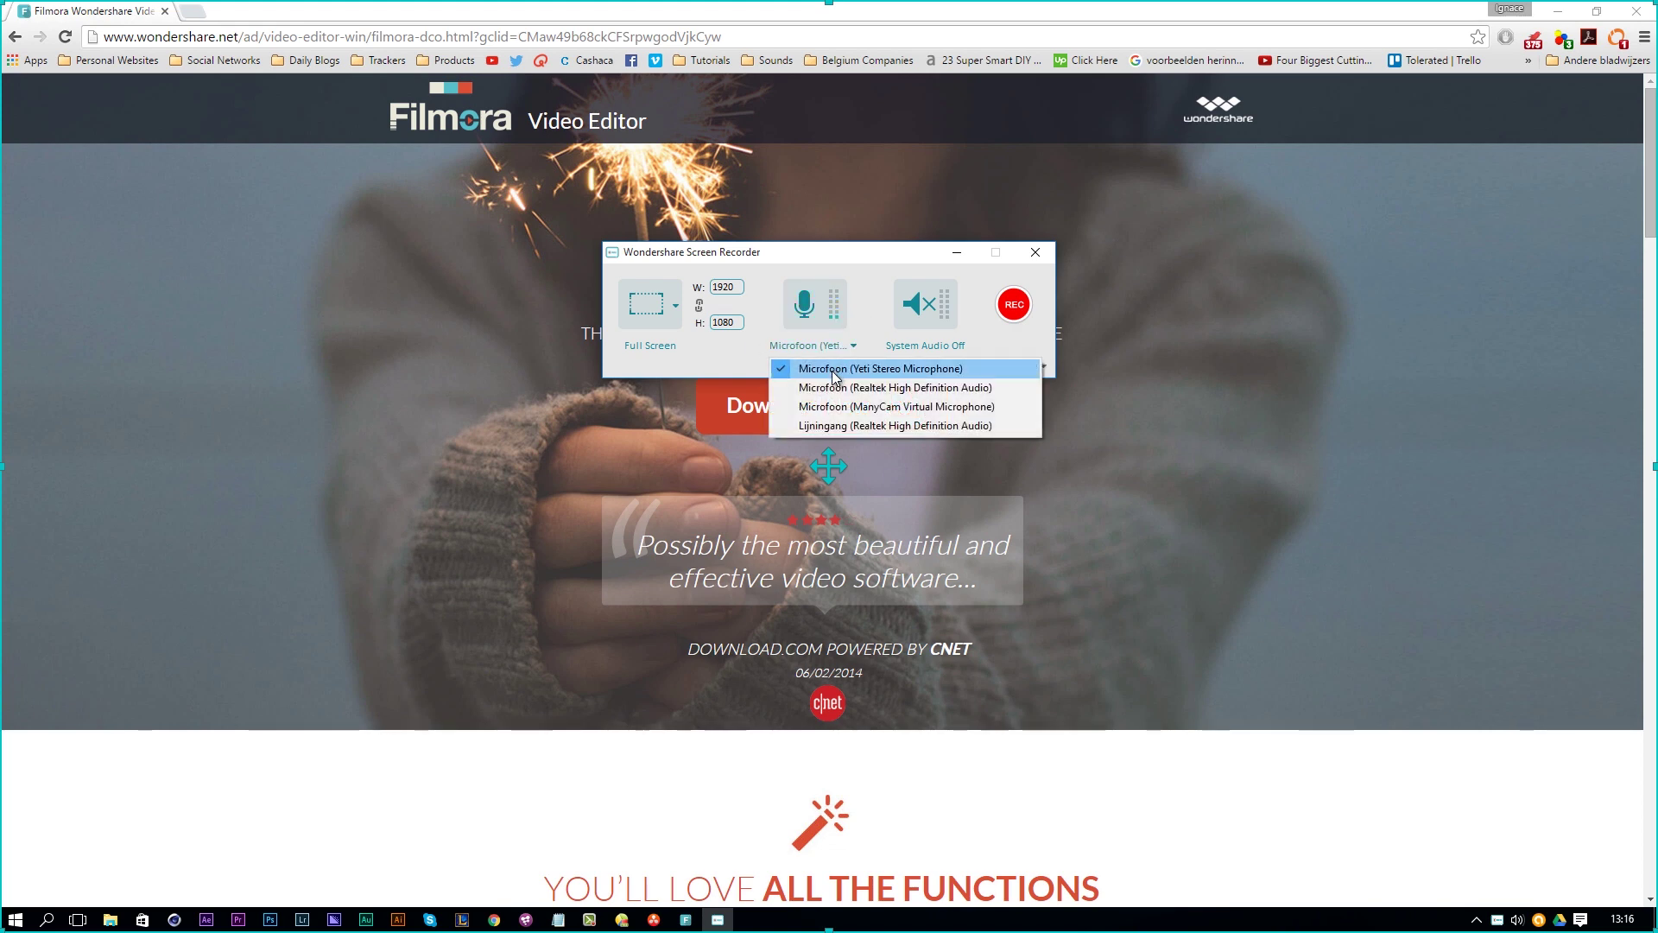
{"action": "left_click", "coordinate": [832, 371]}
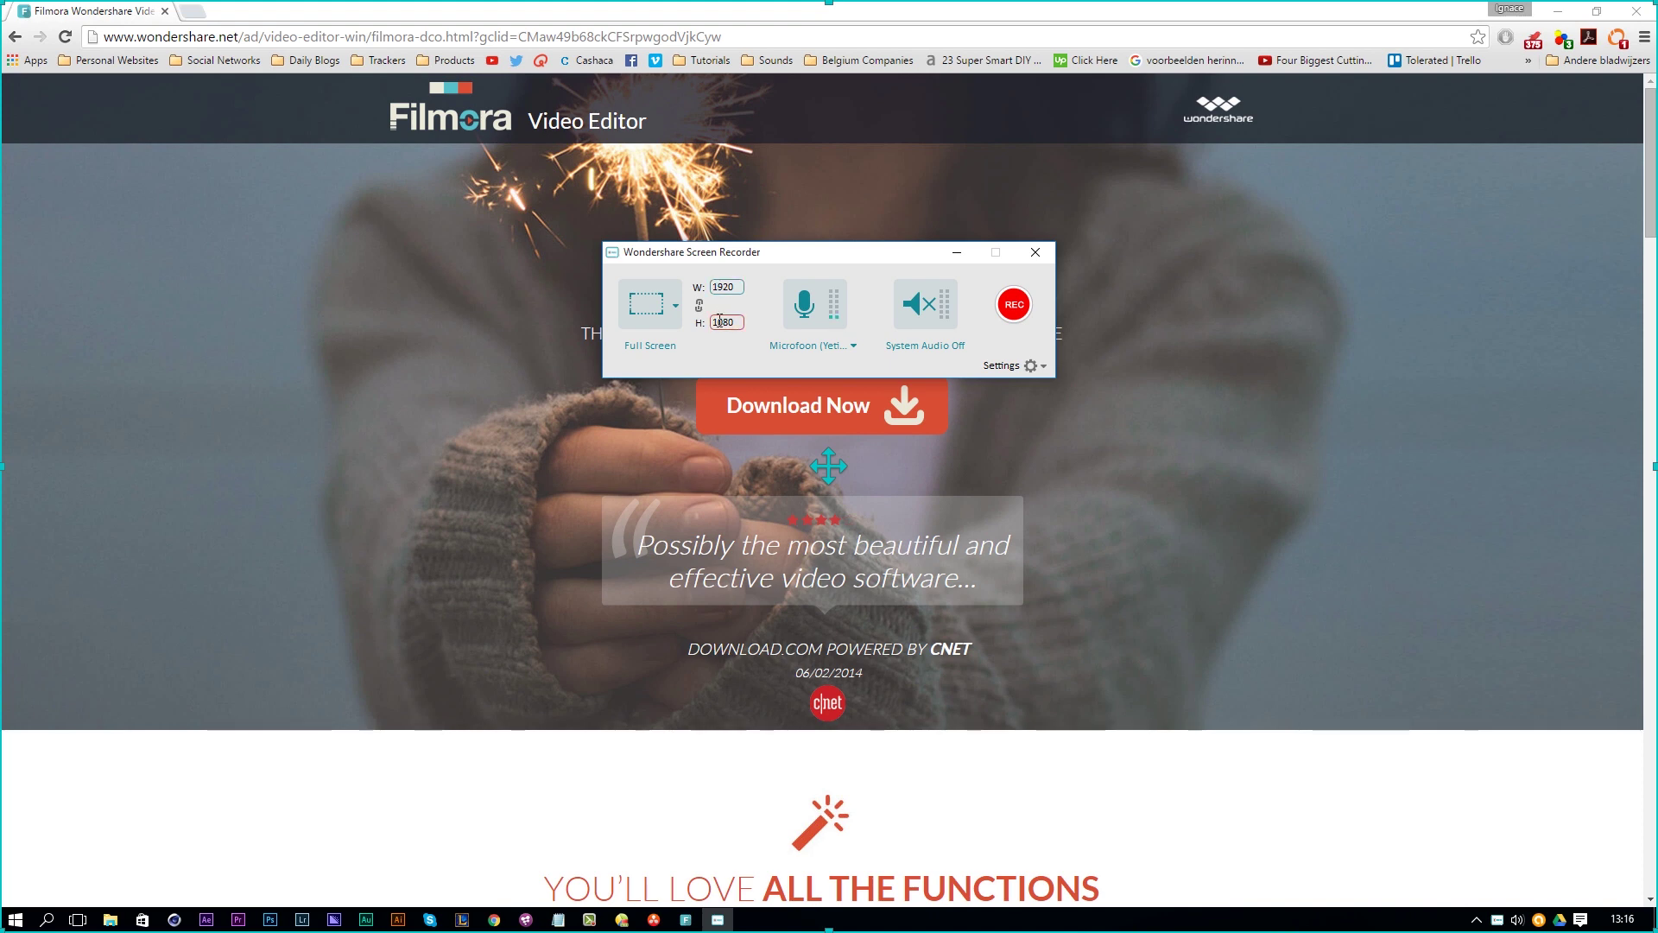
Step: Set up a custom capture area over the web page, then move it and adjust its size
{"action": "left_click", "coordinate": [676, 312]}
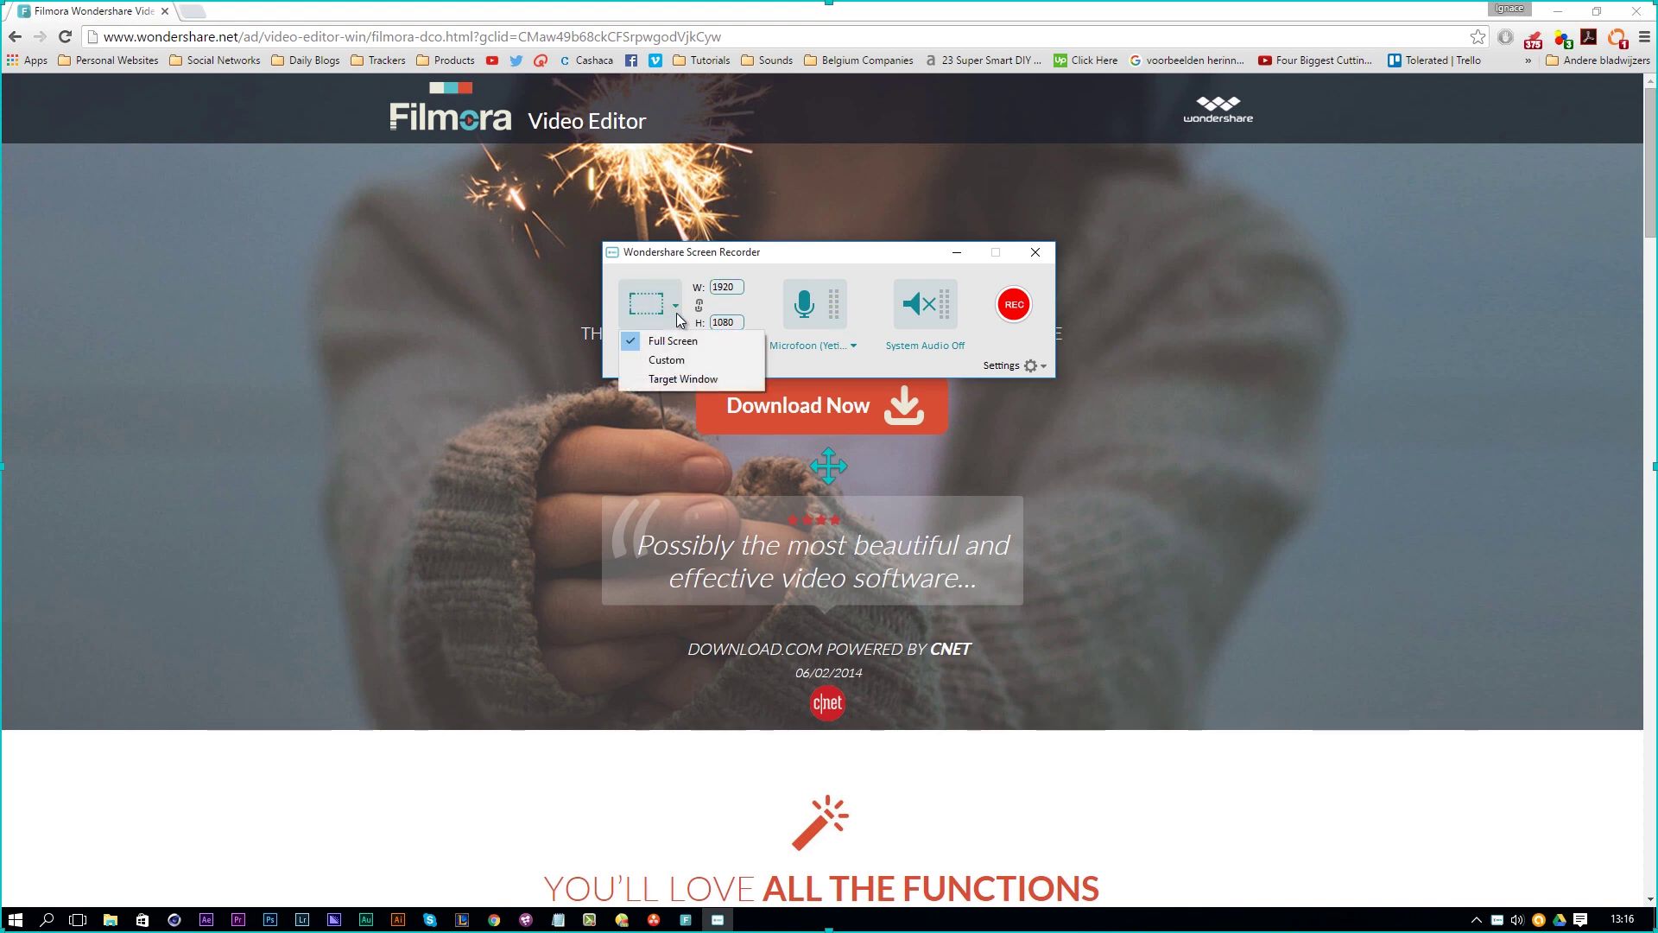
{"action": "left_click", "coordinate": [676, 380]}
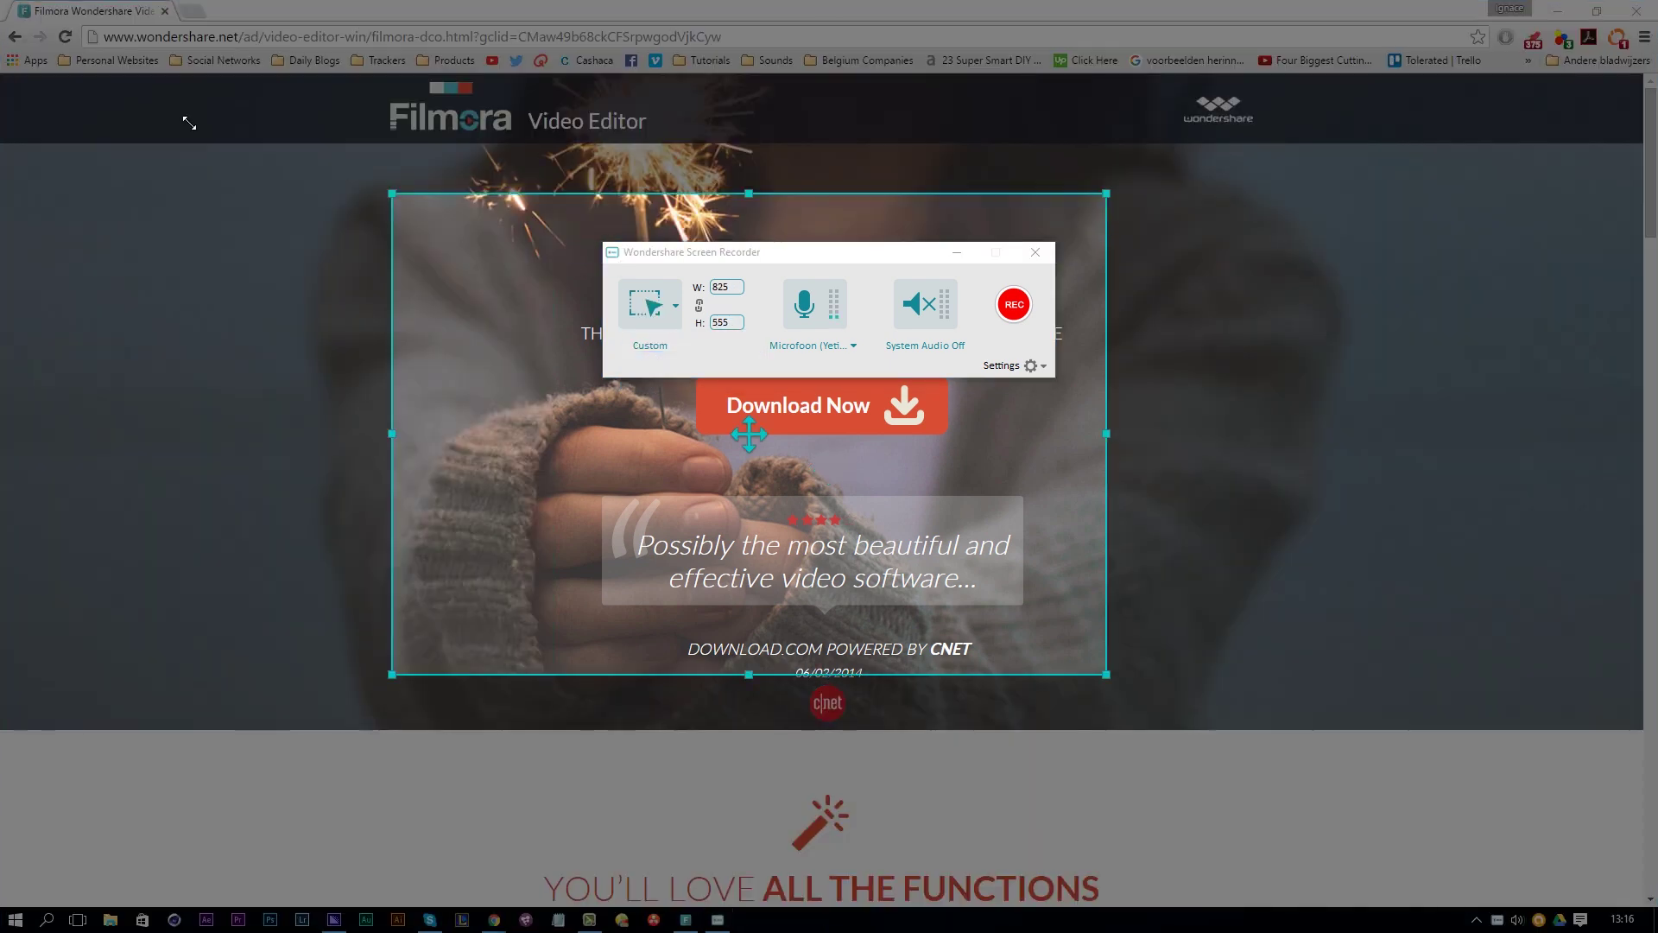
{"action": "left_click_drag", "start_coordinate": [189, 123], "coordinate": [144, 54]}
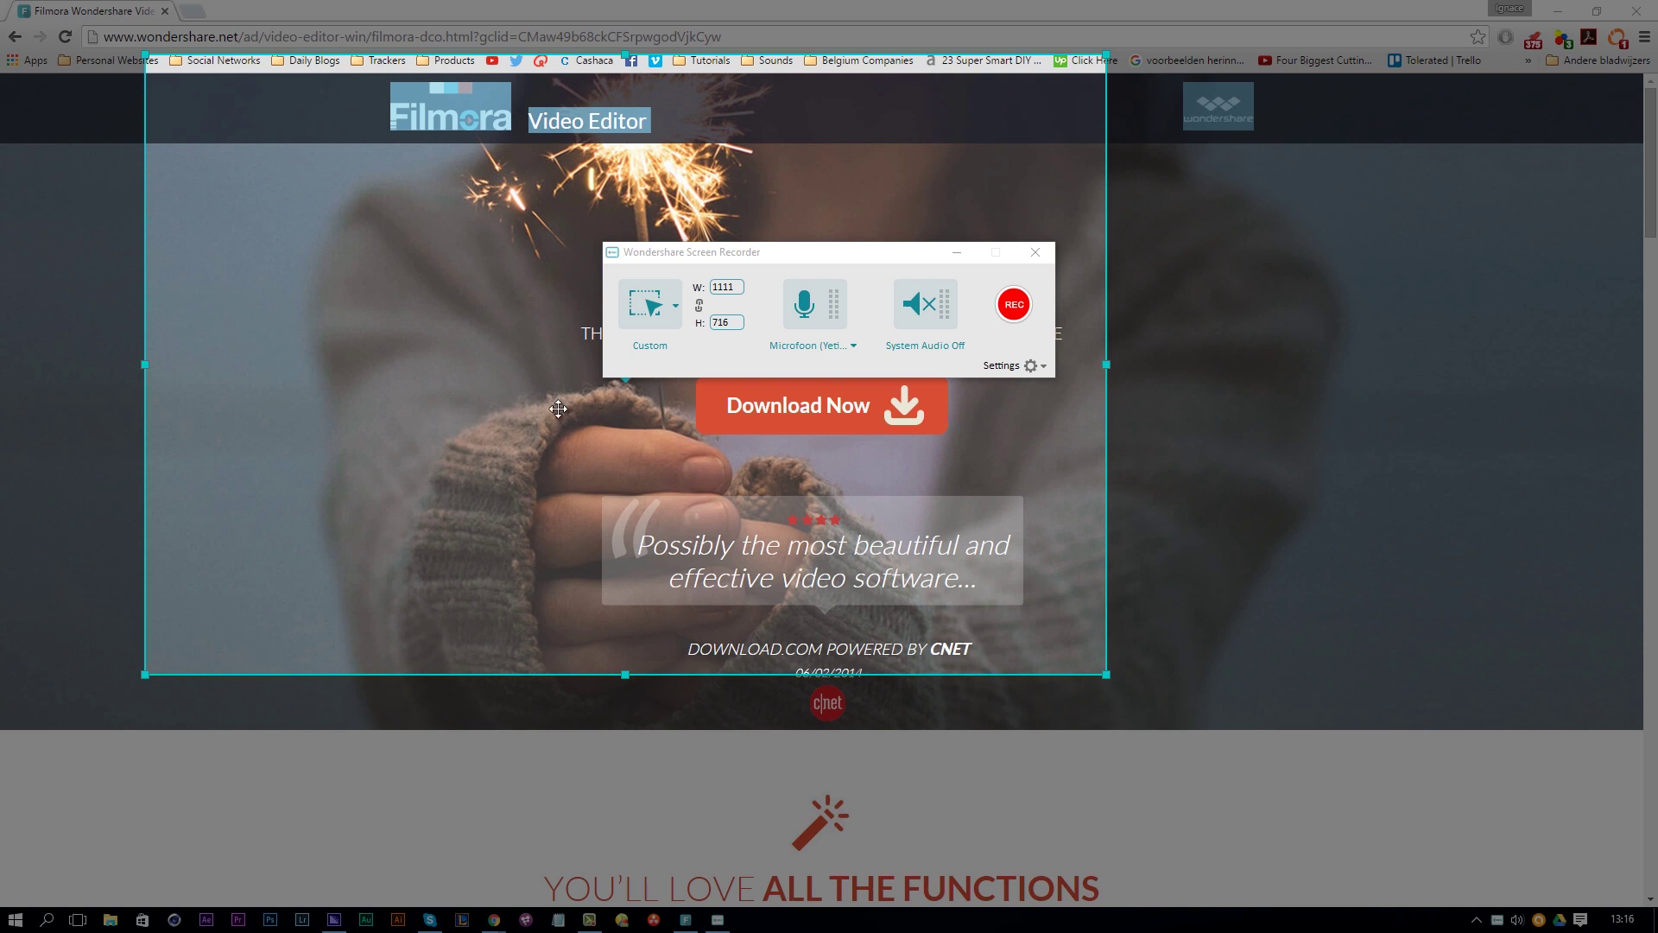
{"action": "left_click_drag", "start_coordinate": [636, 383], "coordinate": [895, 448]}
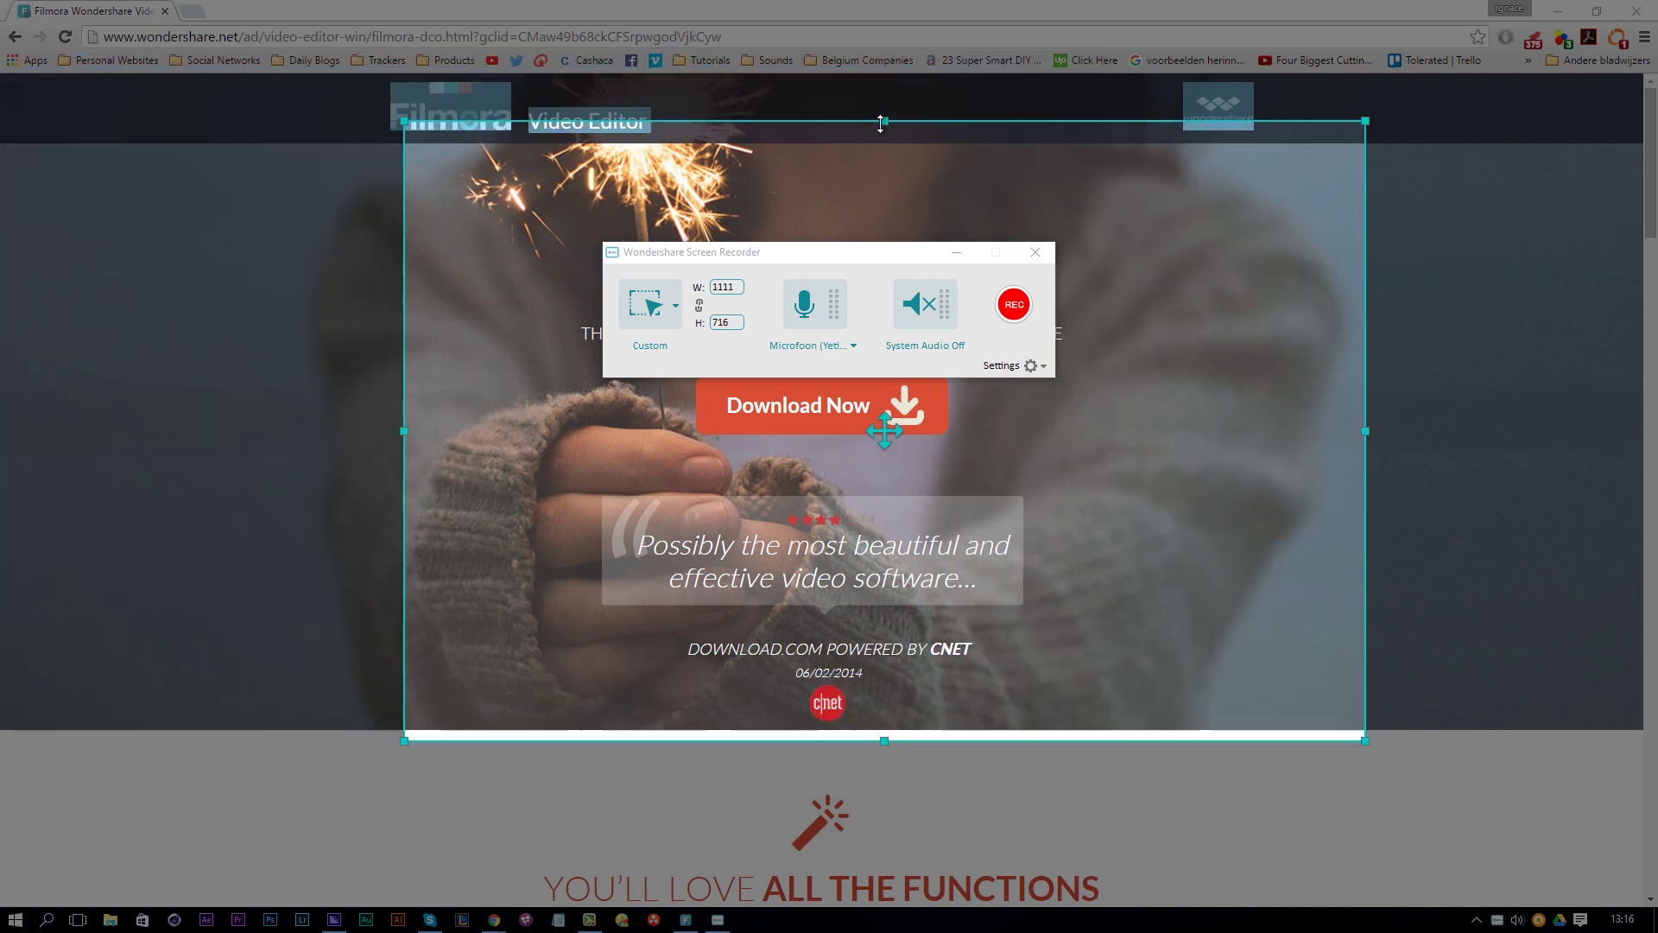
{"action": "left_click_drag", "start_coordinate": [885, 120], "coordinate": [884, 167]}
{"action": "left_click", "coordinate": [707, 316]}
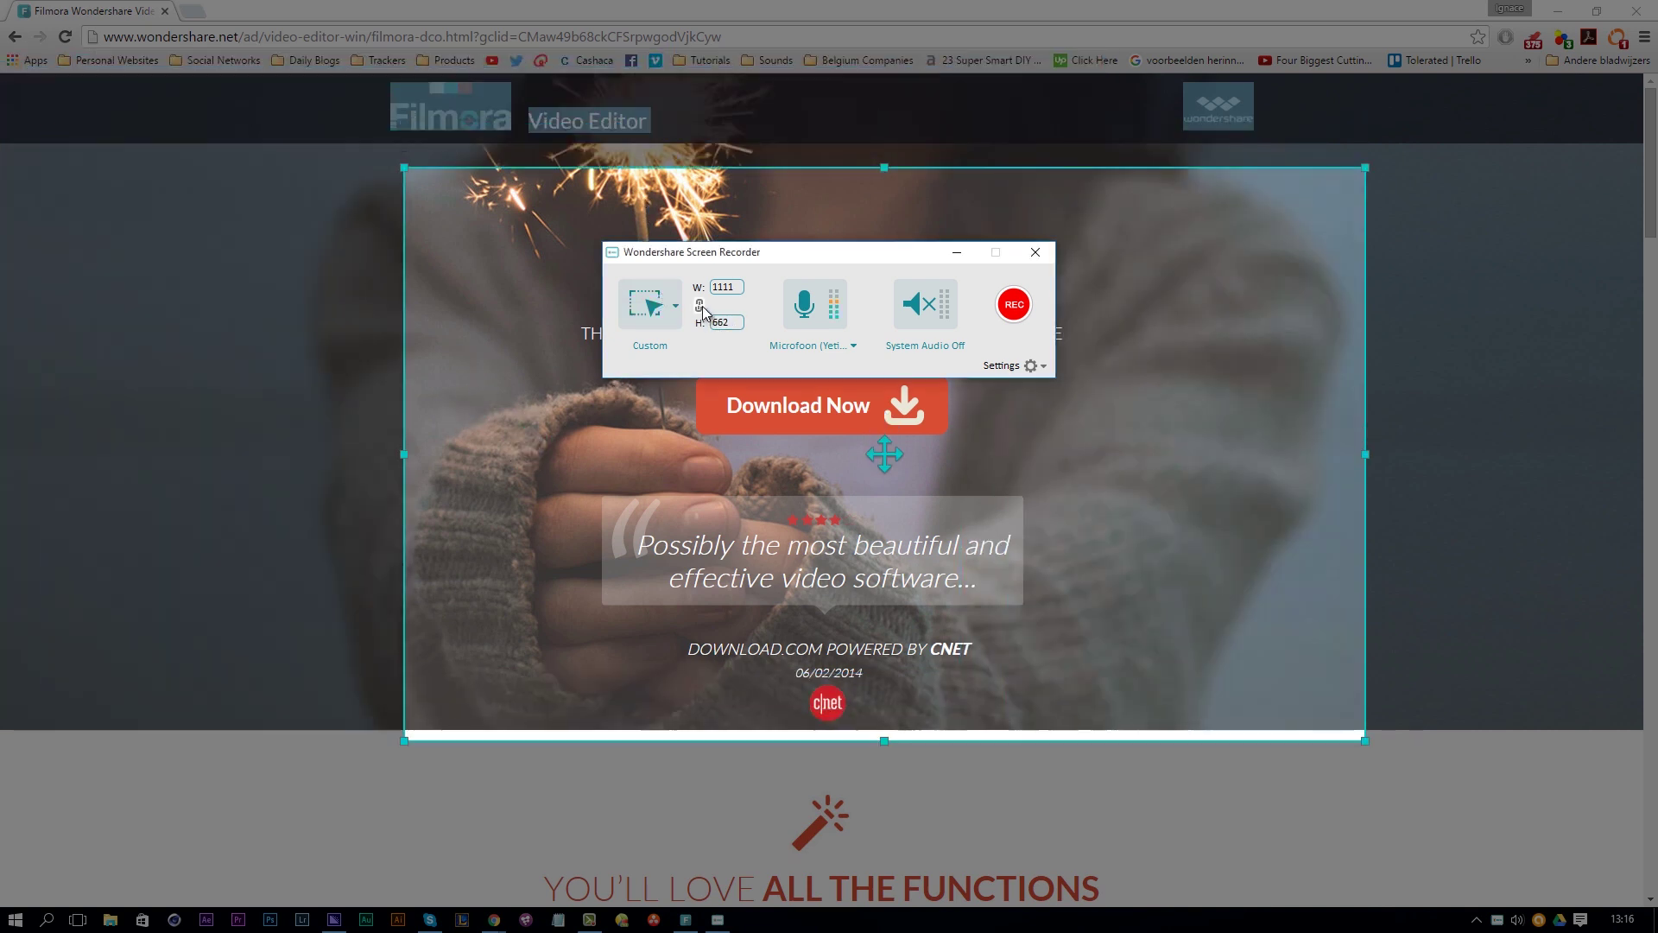
{"action": "left_click_drag", "start_coordinate": [1366, 167], "coordinate": [1481, 92]}
Step: Bring up the Filmora editor and pick its strip of media and effects categories as the target window to capture
{"action": "left_click", "coordinate": [675, 305]}
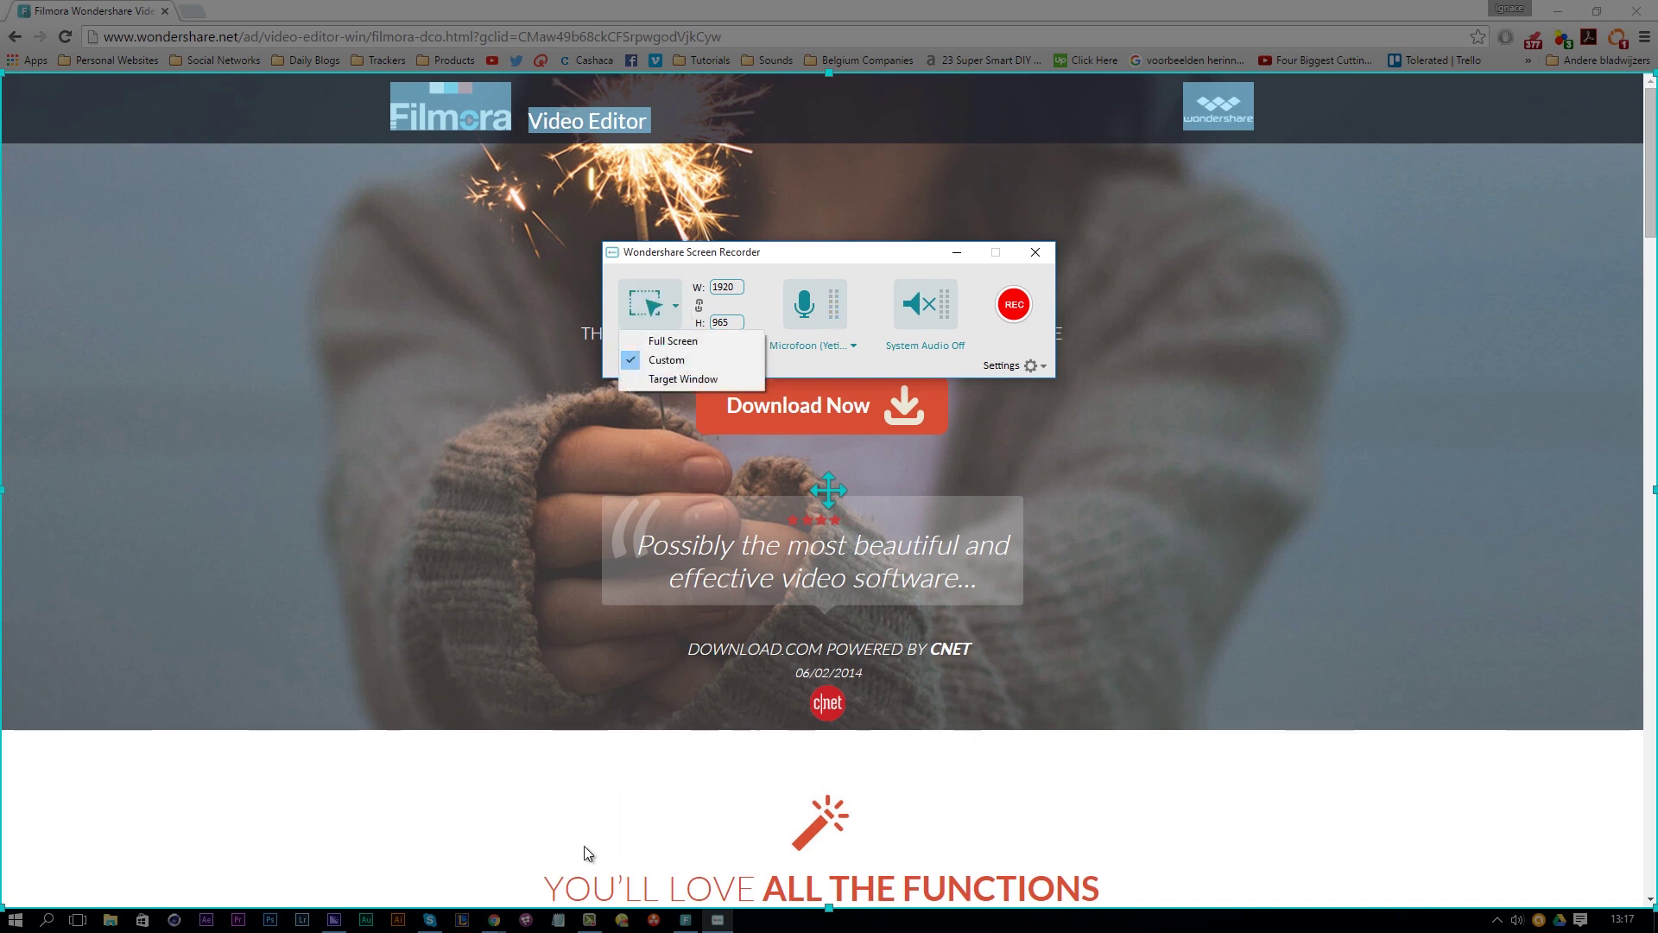
{"action": "left_click", "coordinate": [693, 922]}
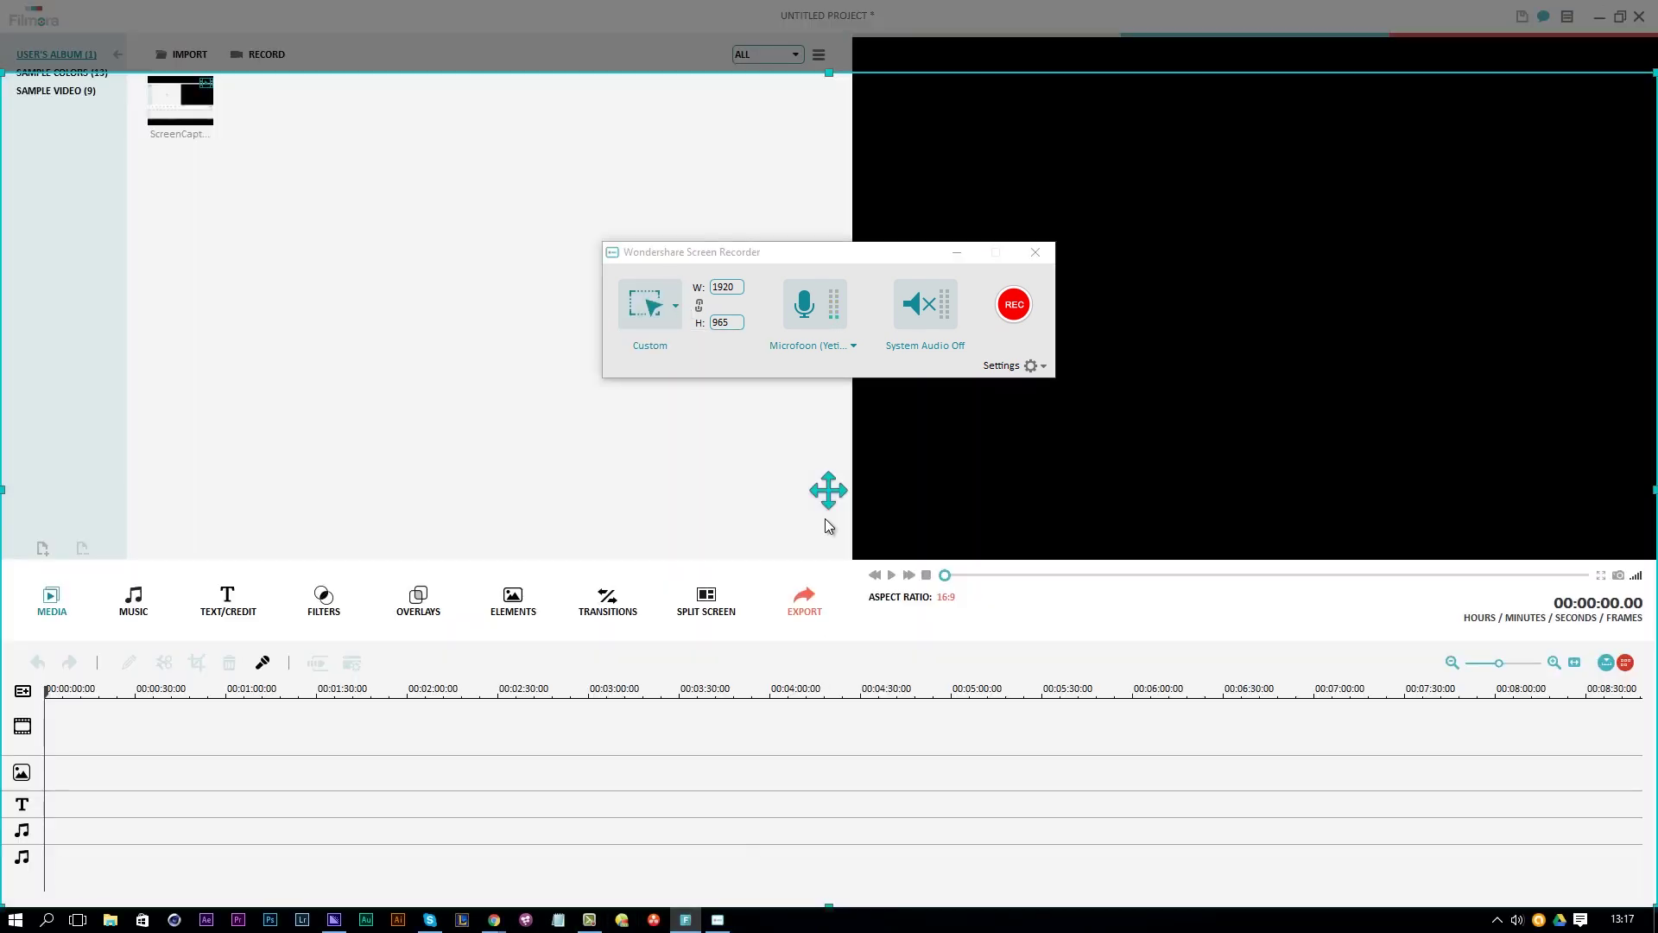
{"action": "left_click", "coordinate": [679, 314]}
{"action": "left_click", "coordinate": [679, 314]}
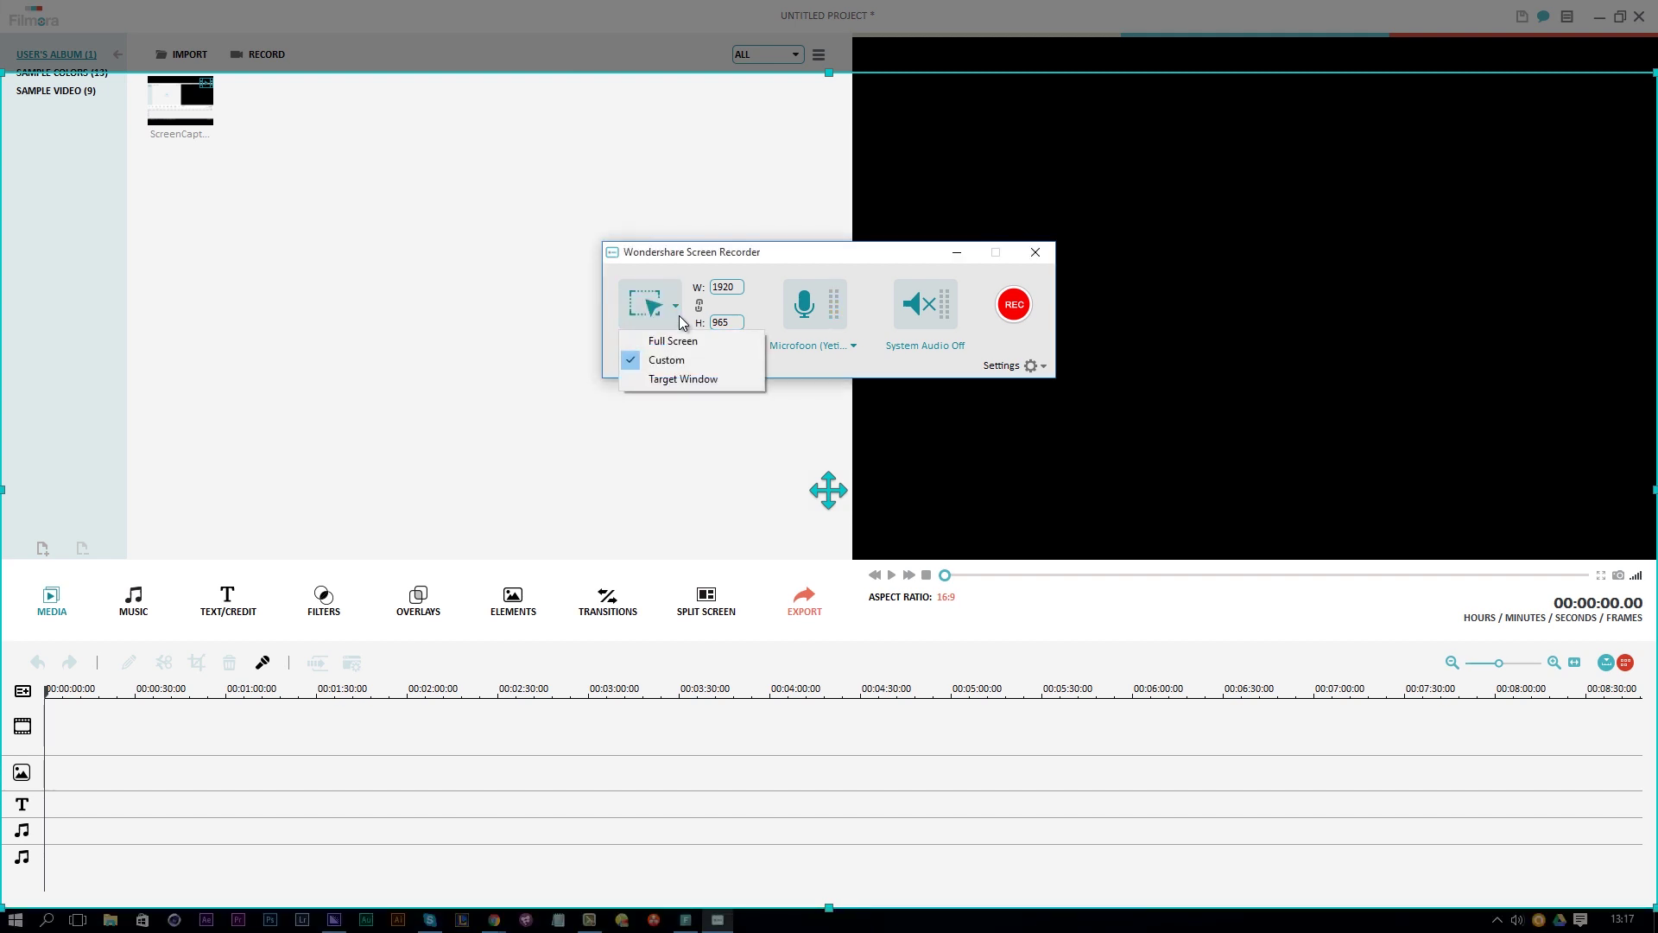
{"action": "left_click", "coordinate": [685, 380]}
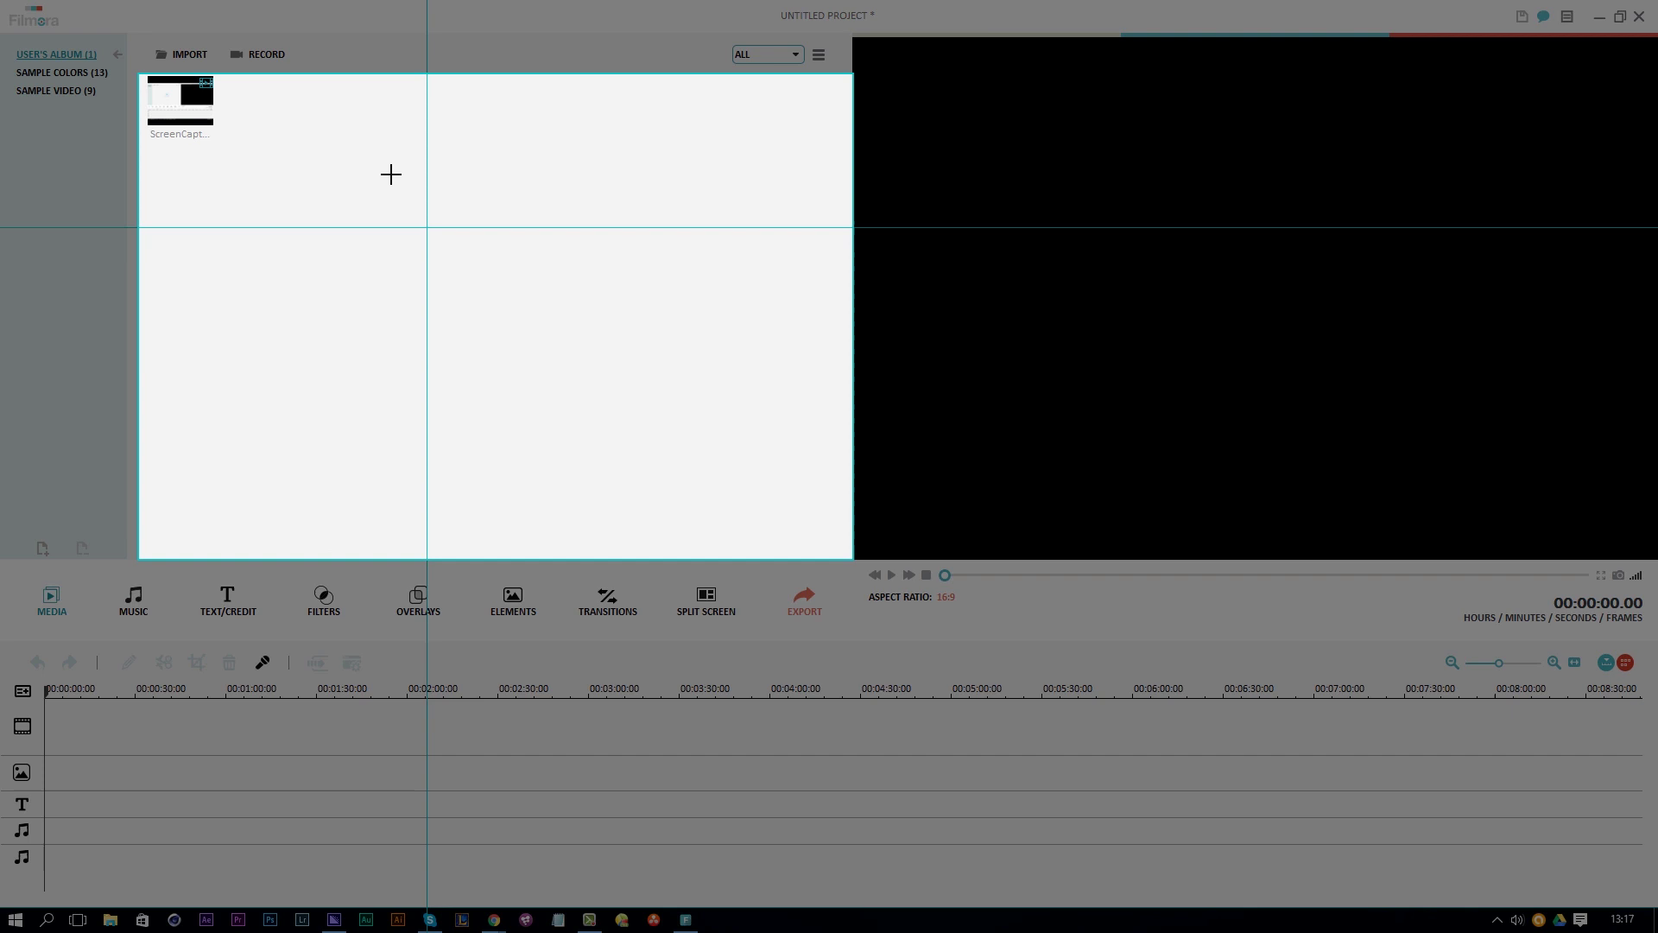
{"action": "left_click", "coordinate": [273, 609]}
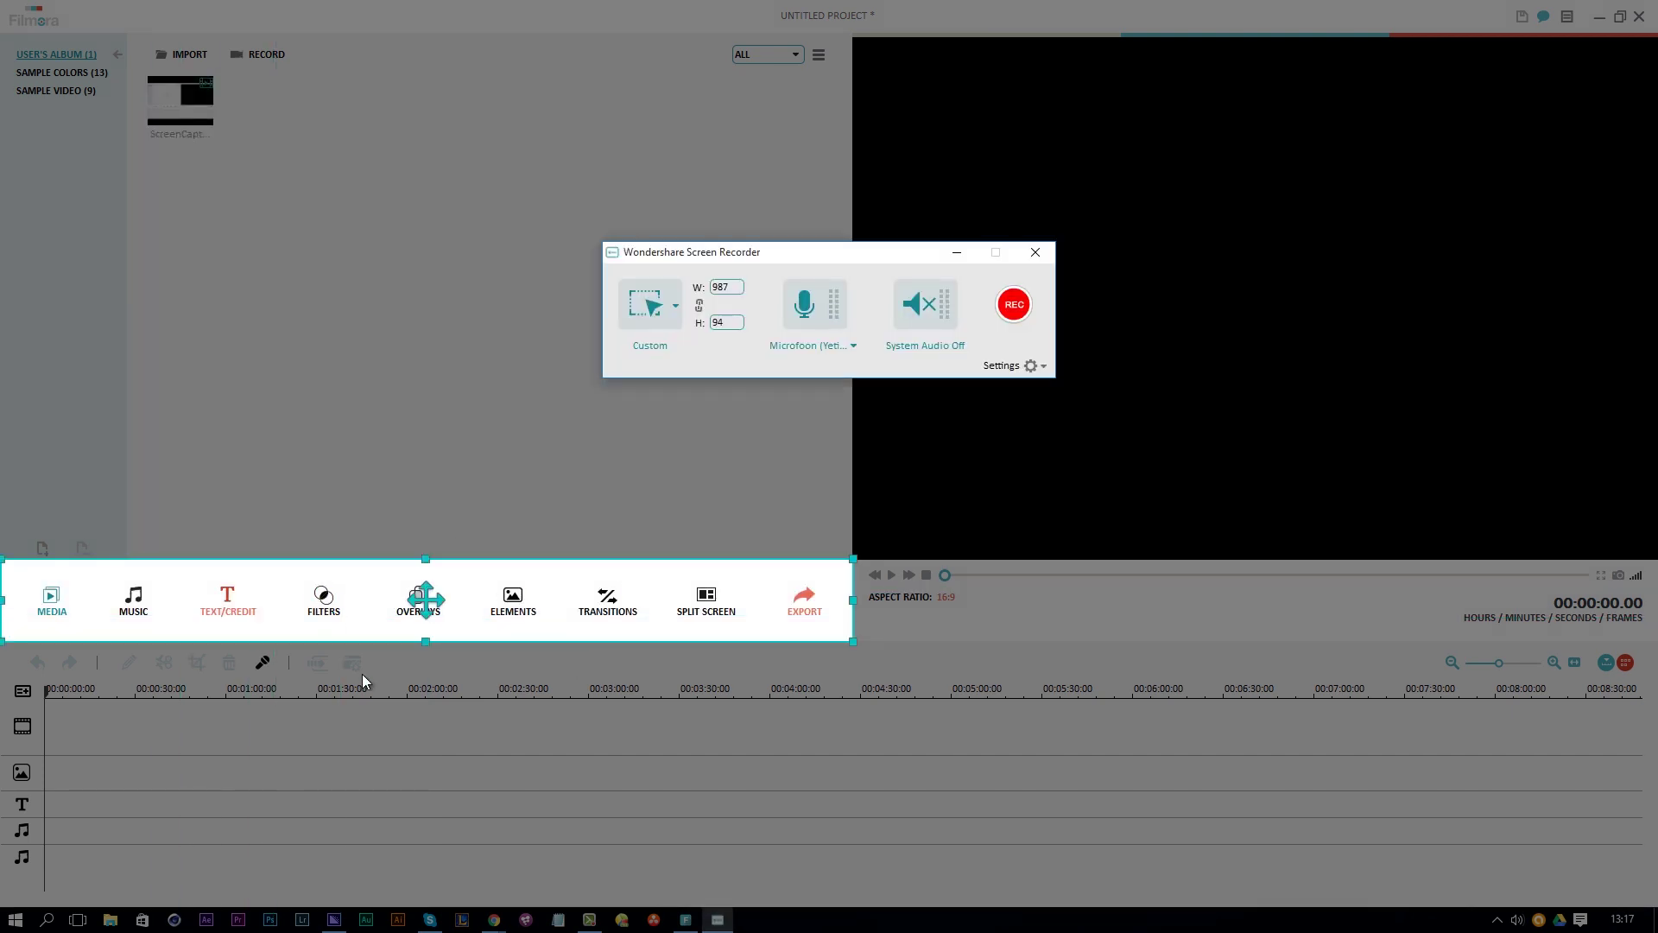
Step: Set the capture area to Full Screen and go through the recorder's frame rate and quality options
{"action": "left_click", "coordinate": [678, 337]}
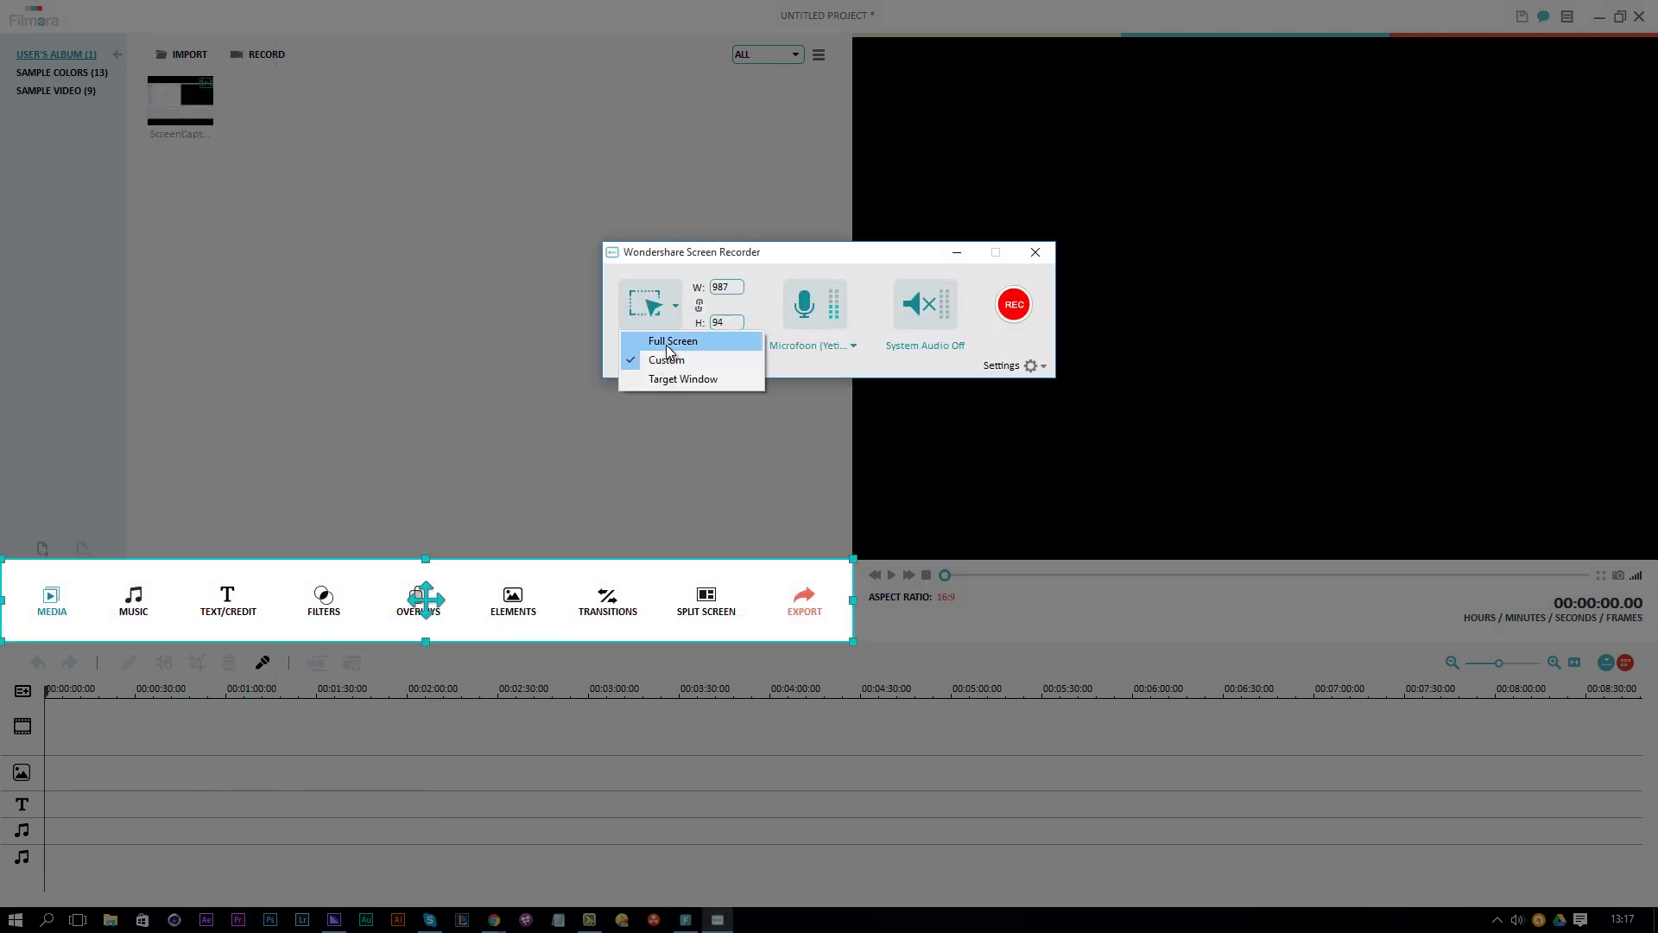
{"action": "left_click", "coordinate": [666, 345]}
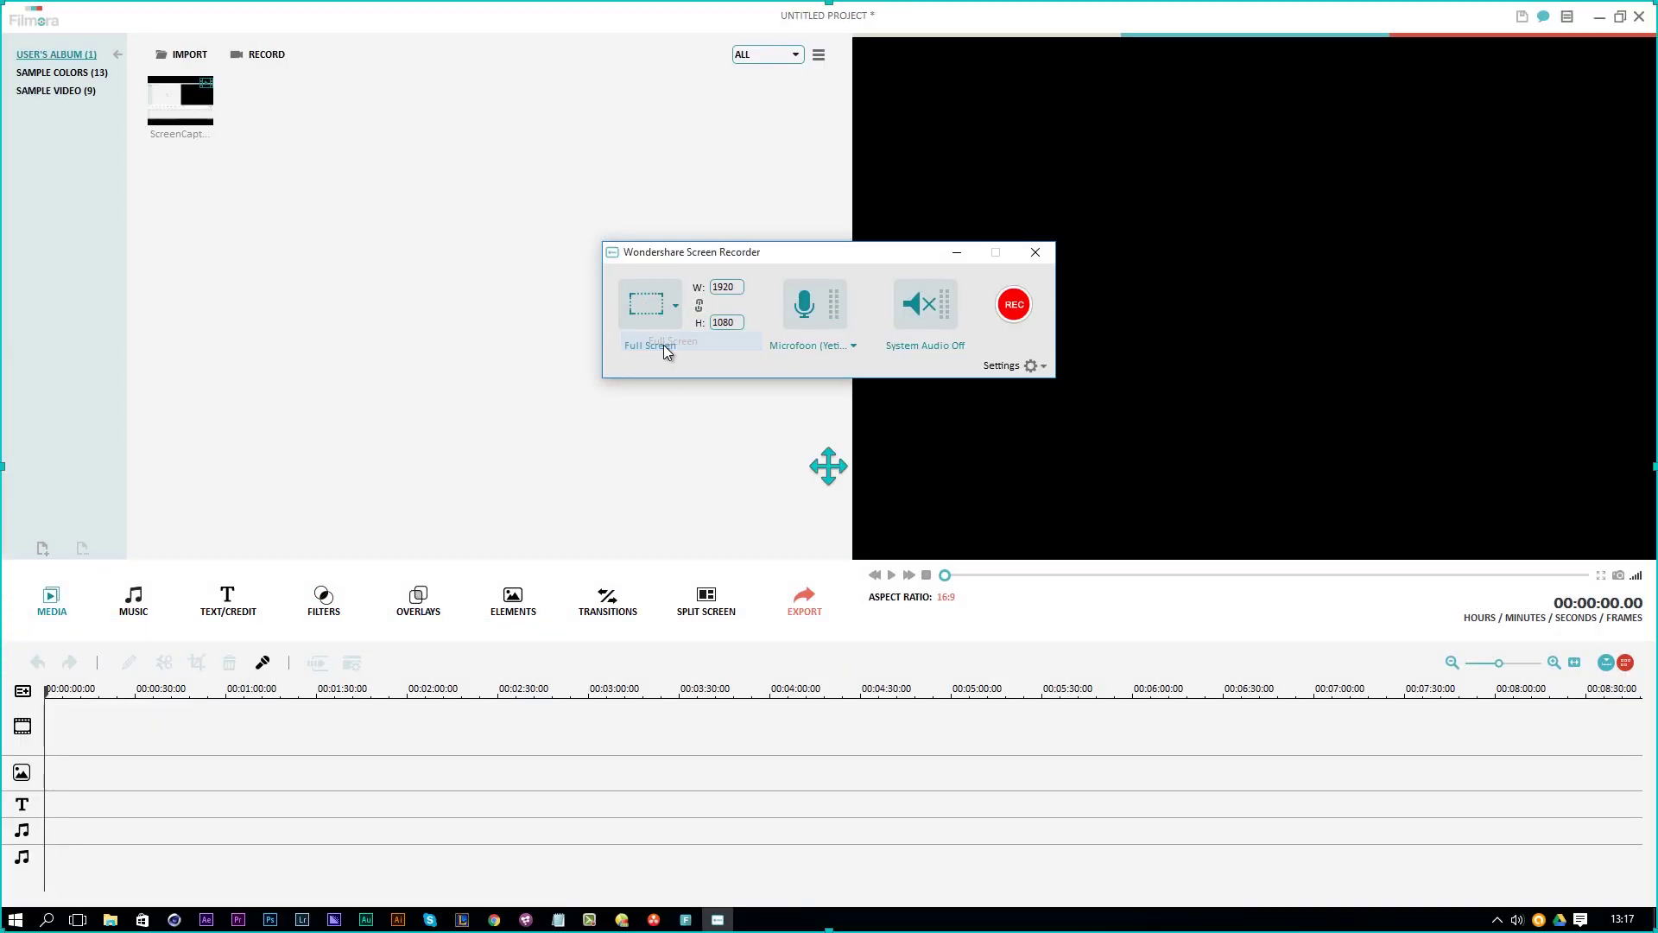
{"action": "left_click", "coordinate": [1032, 367]}
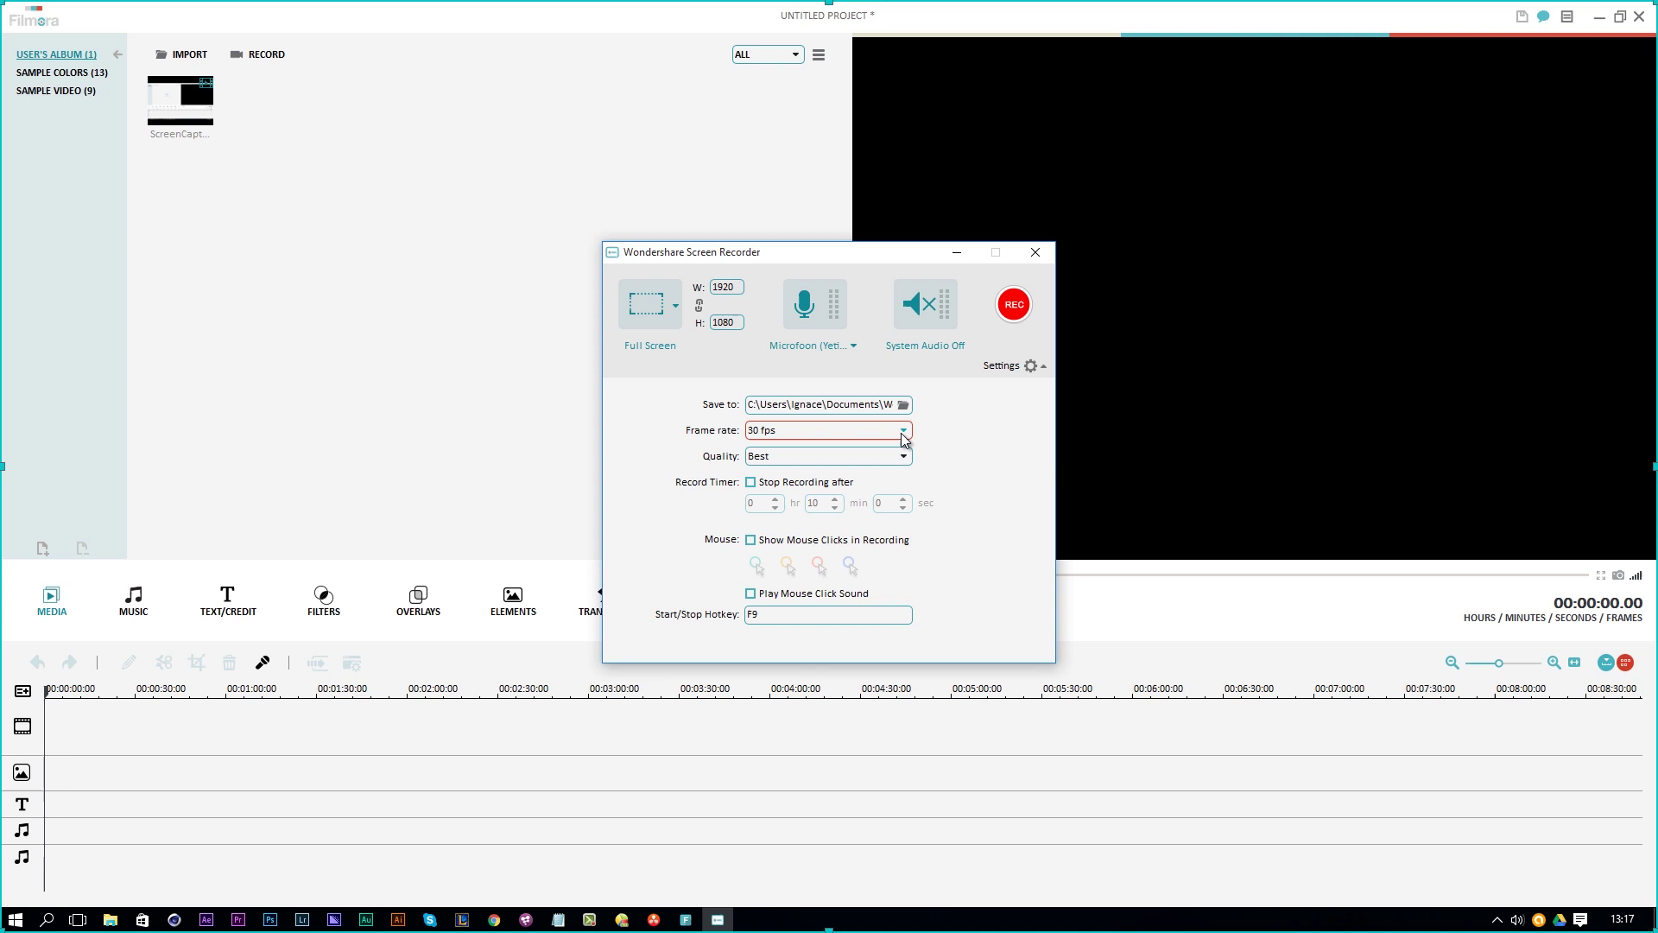
{"action": "left_click", "coordinate": [782, 431]}
{"action": "left_click", "coordinate": [780, 533]}
{"action": "left_click", "coordinate": [791, 457]}
{"action": "left_click", "coordinate": [767, 502]}
{"action": "left_click", "coordinate": [1043, 366]}
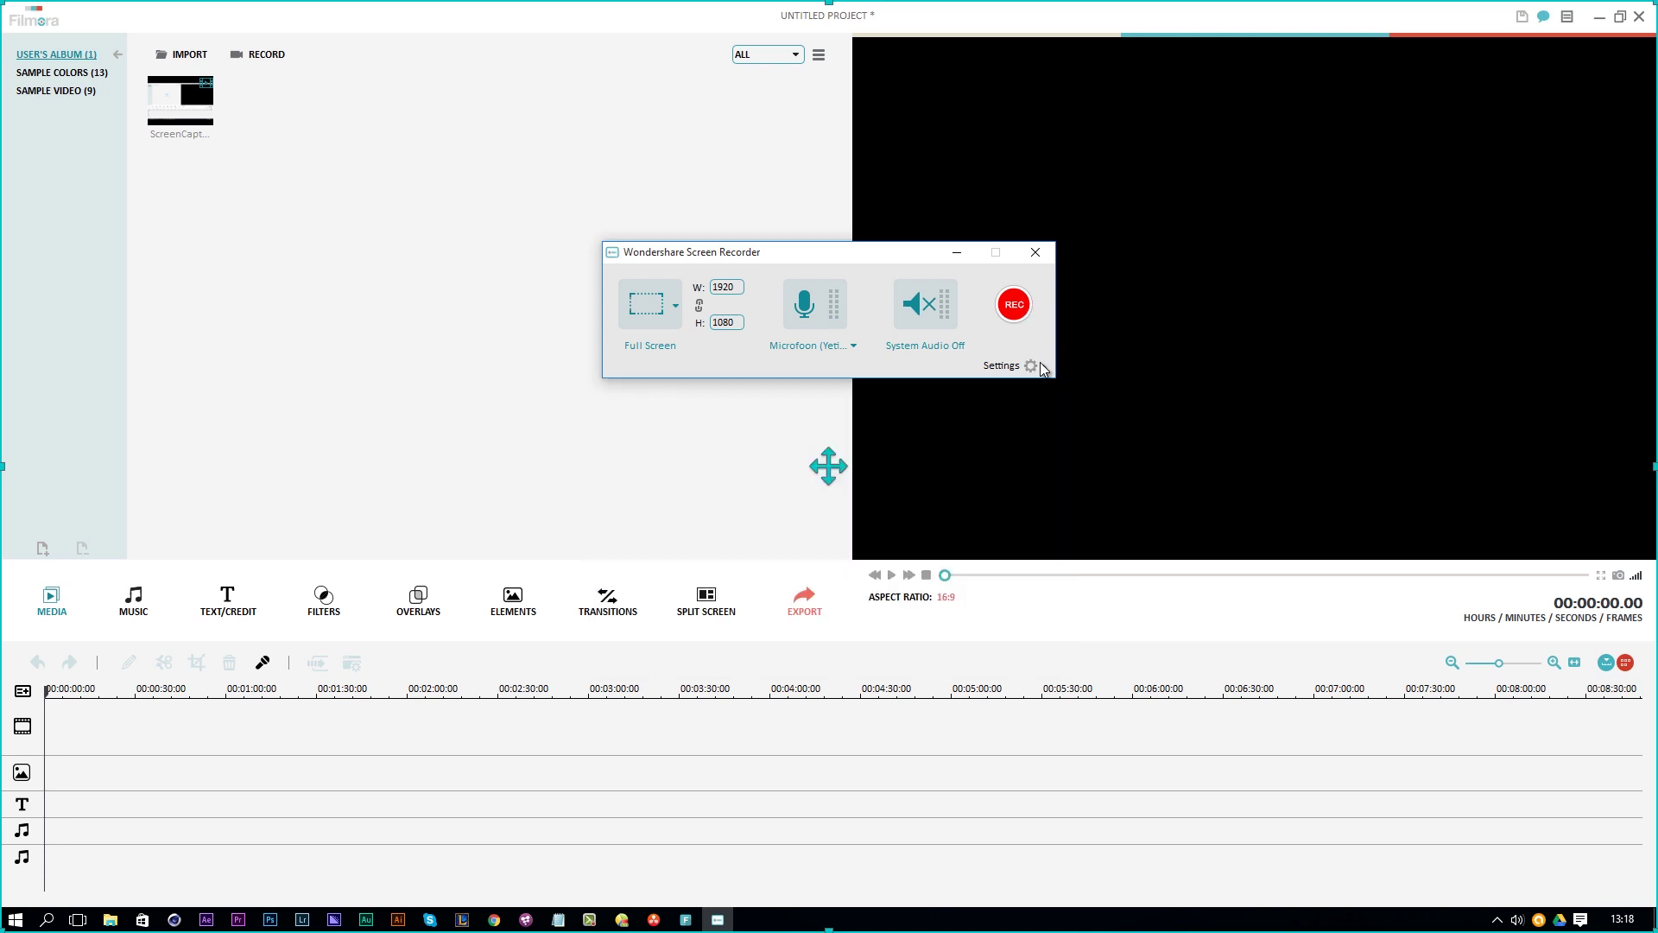
Step: Record a full-screen clip of about 8 seconds and place it at the start of the video track
{"action": "left_click", "coordinate": [1022, 306]}
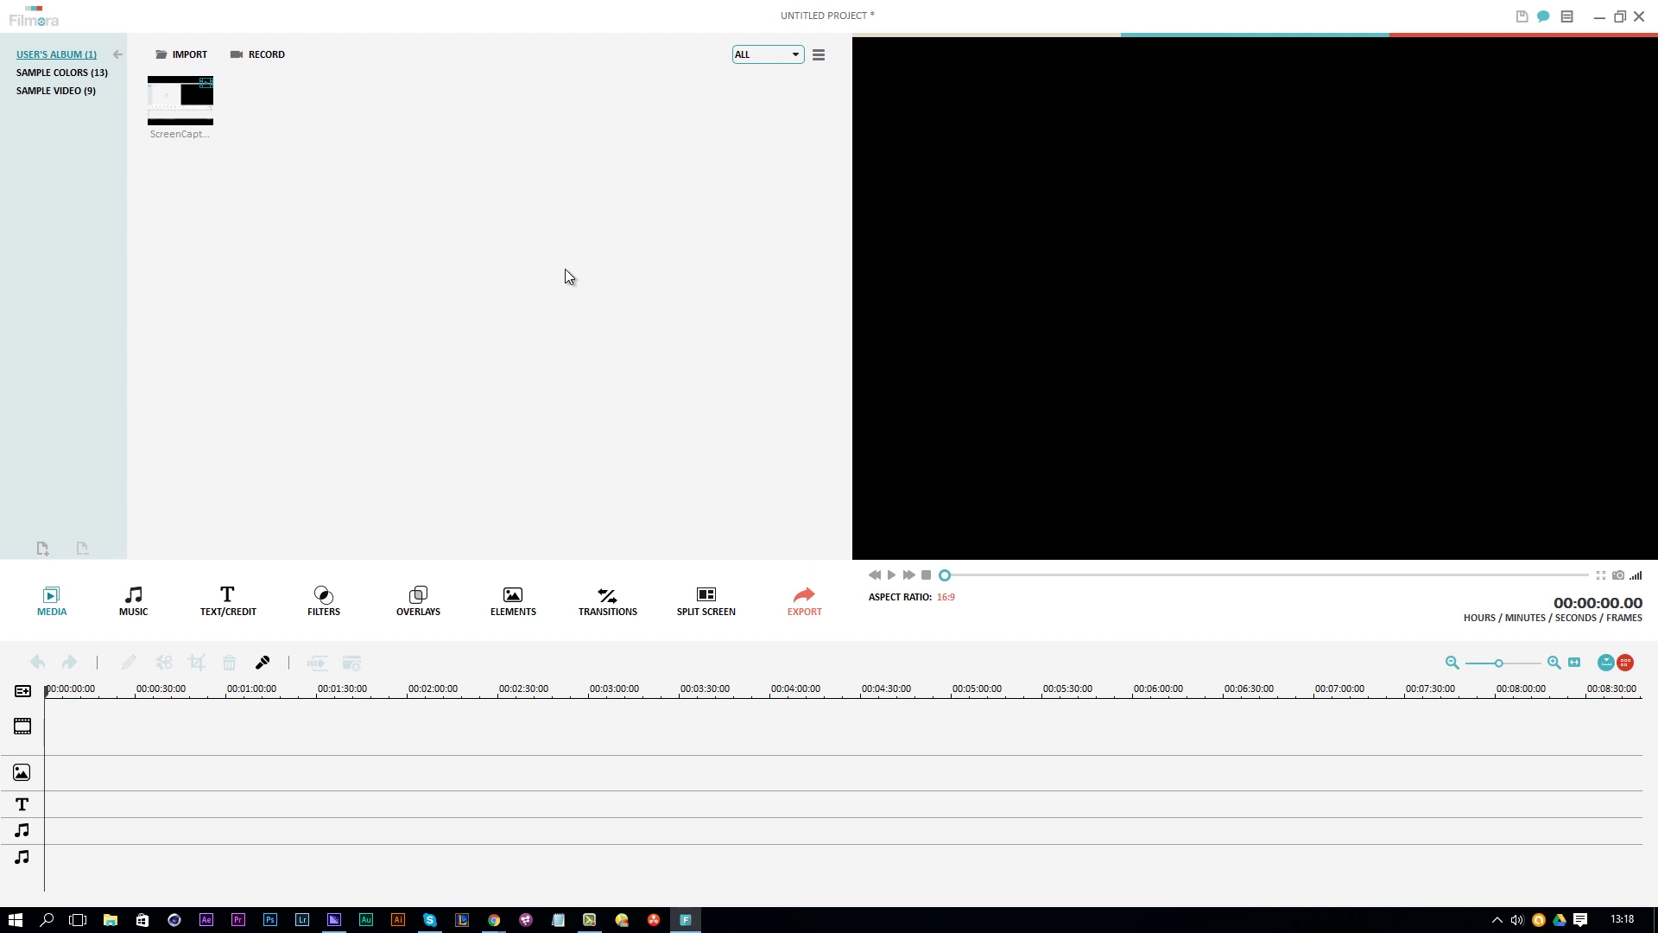
{"action": "key", "text": "F10"}
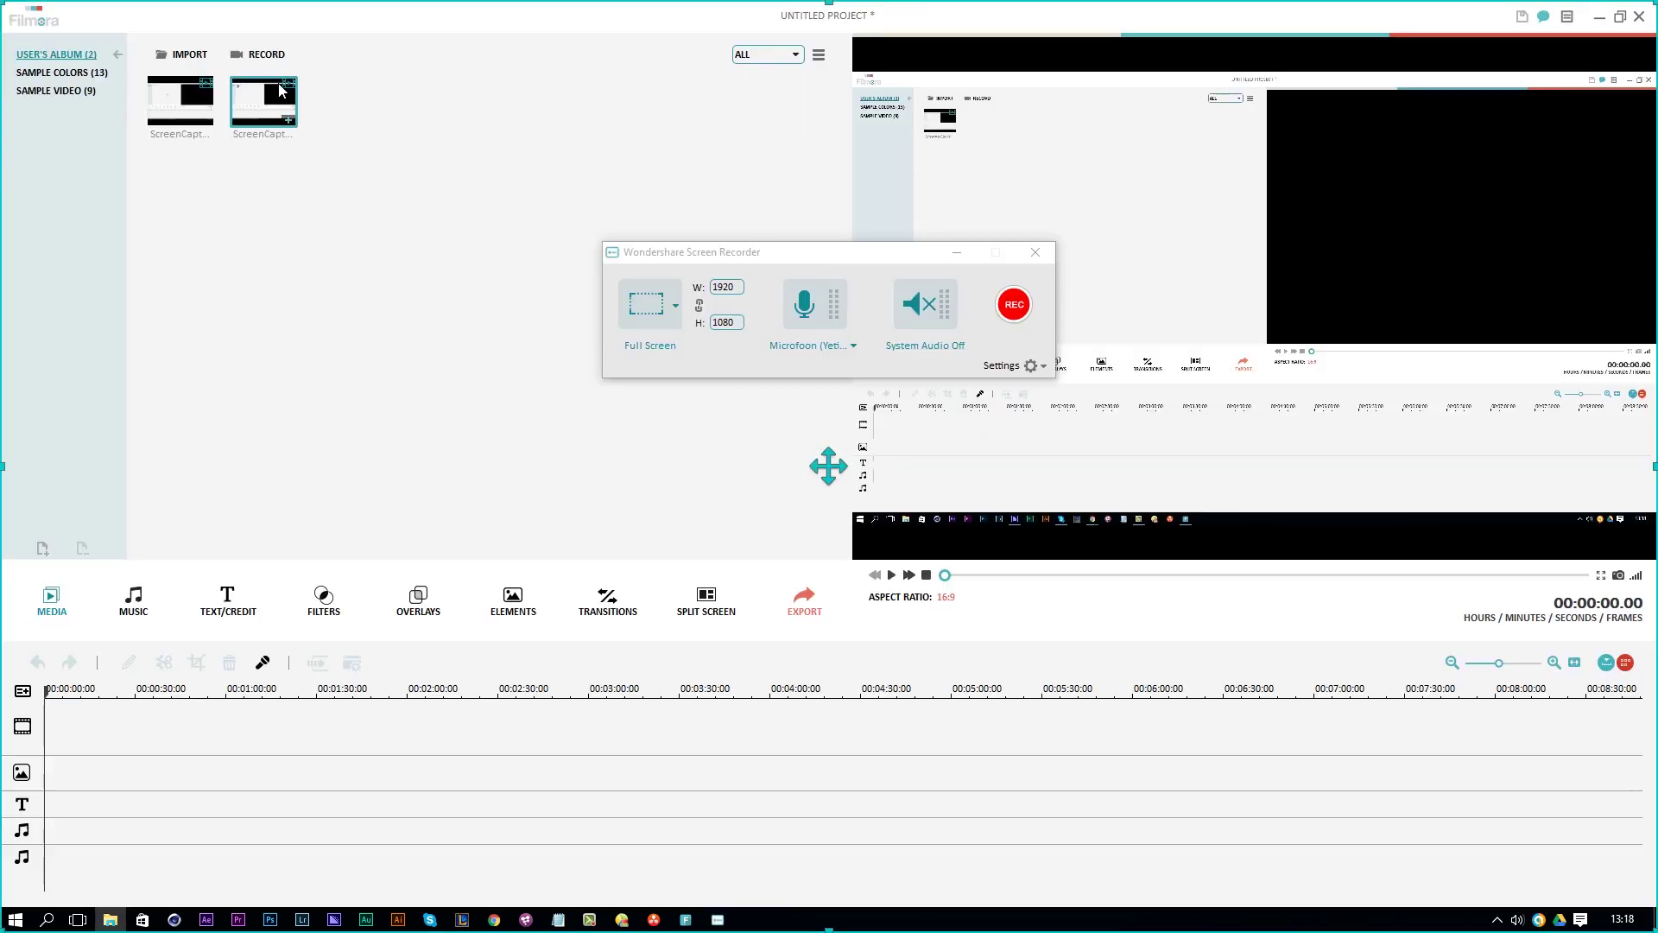
{"action": "left_click_drag", "start_coordinate": [264, 102], "coordinate": [57, 728]}
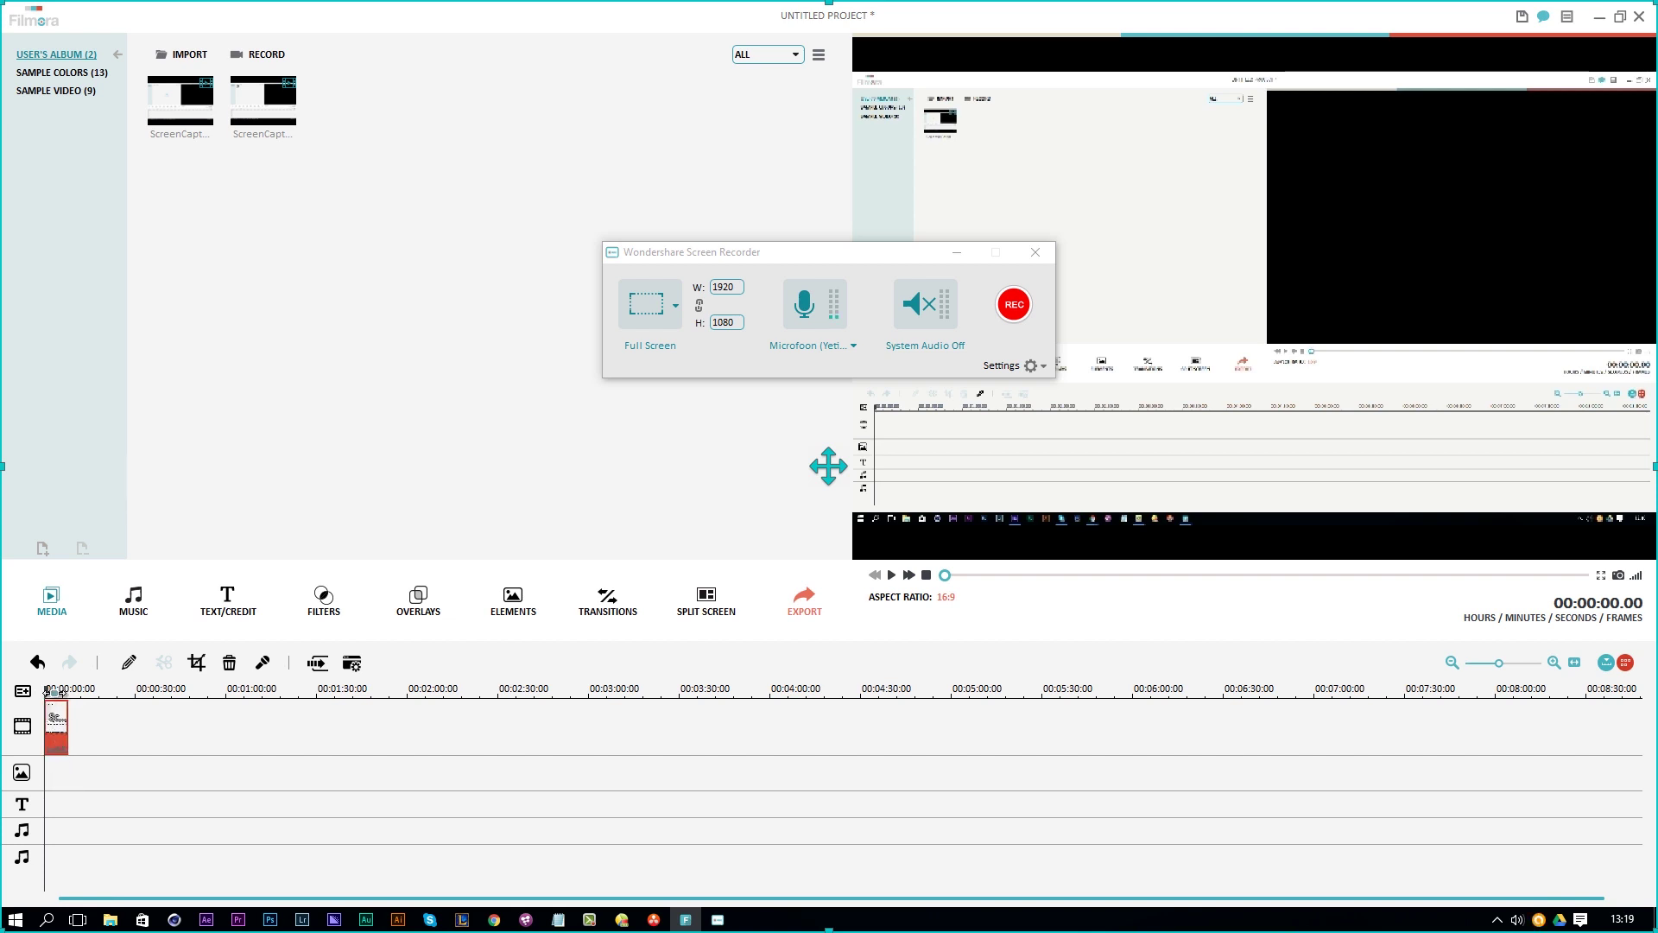
{"action": "scroll", "coordinate": [60, 693], "scroll_direction": "up", "scroll_amount": 5}
{"action": "scroll", "coordinate": [93, 696], "scroll_direction": "up", "scroll_amount": 5}
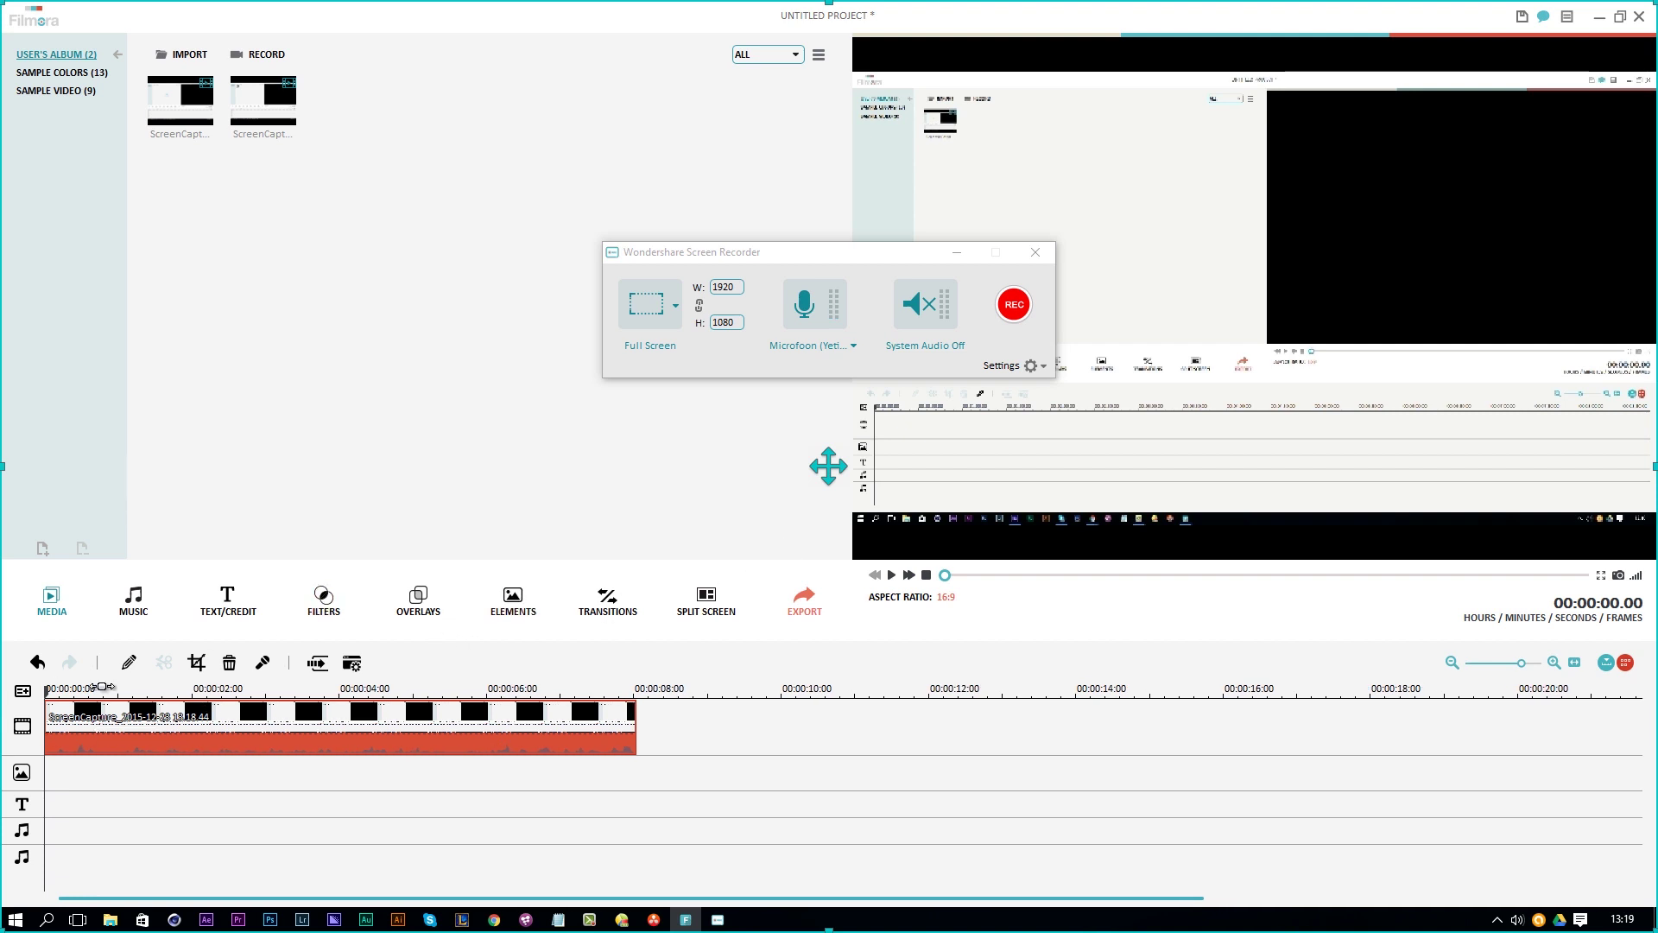
{"action": "scroll", "coordinate": [102, 689], "scroll_direction": "down", "scroll_amount": 1}
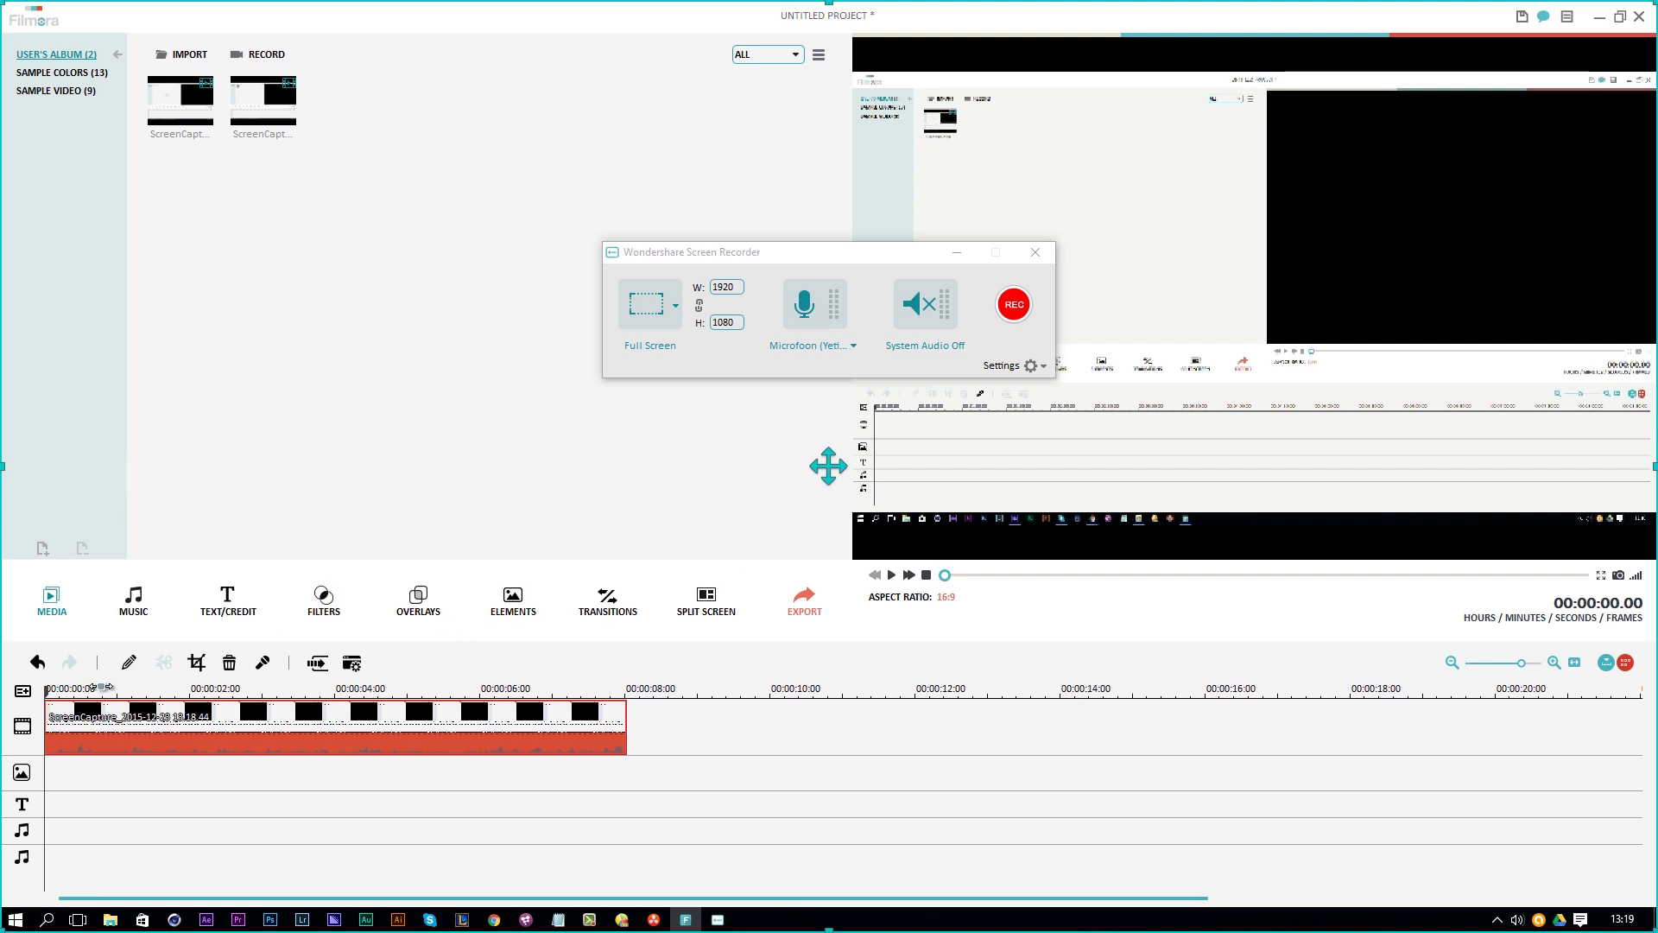
Step: Play the first four seconds or so of the recorded clip in the preview, then pause it
{"action": "right_click", "coordinate": [192, 741]}
{"action": "left_click", "coordinate": [242, 629]}
{"action": "left_click", "coordinate": [896, 577]}
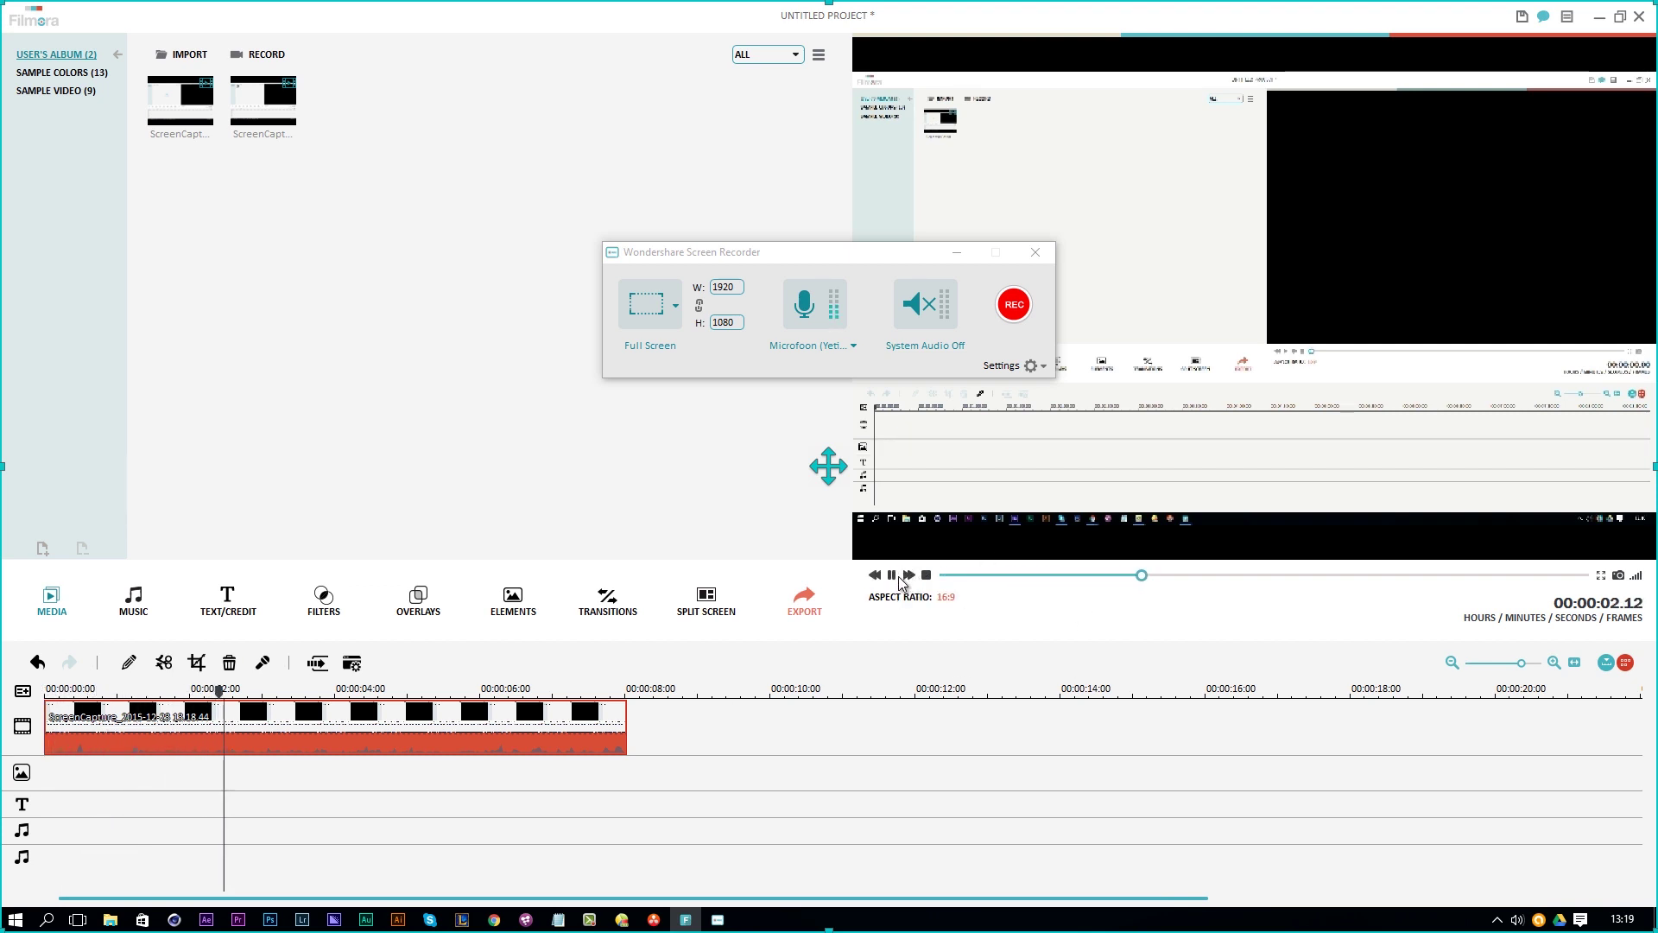
{"action": "left_click", "coordinate": [892, 576]}
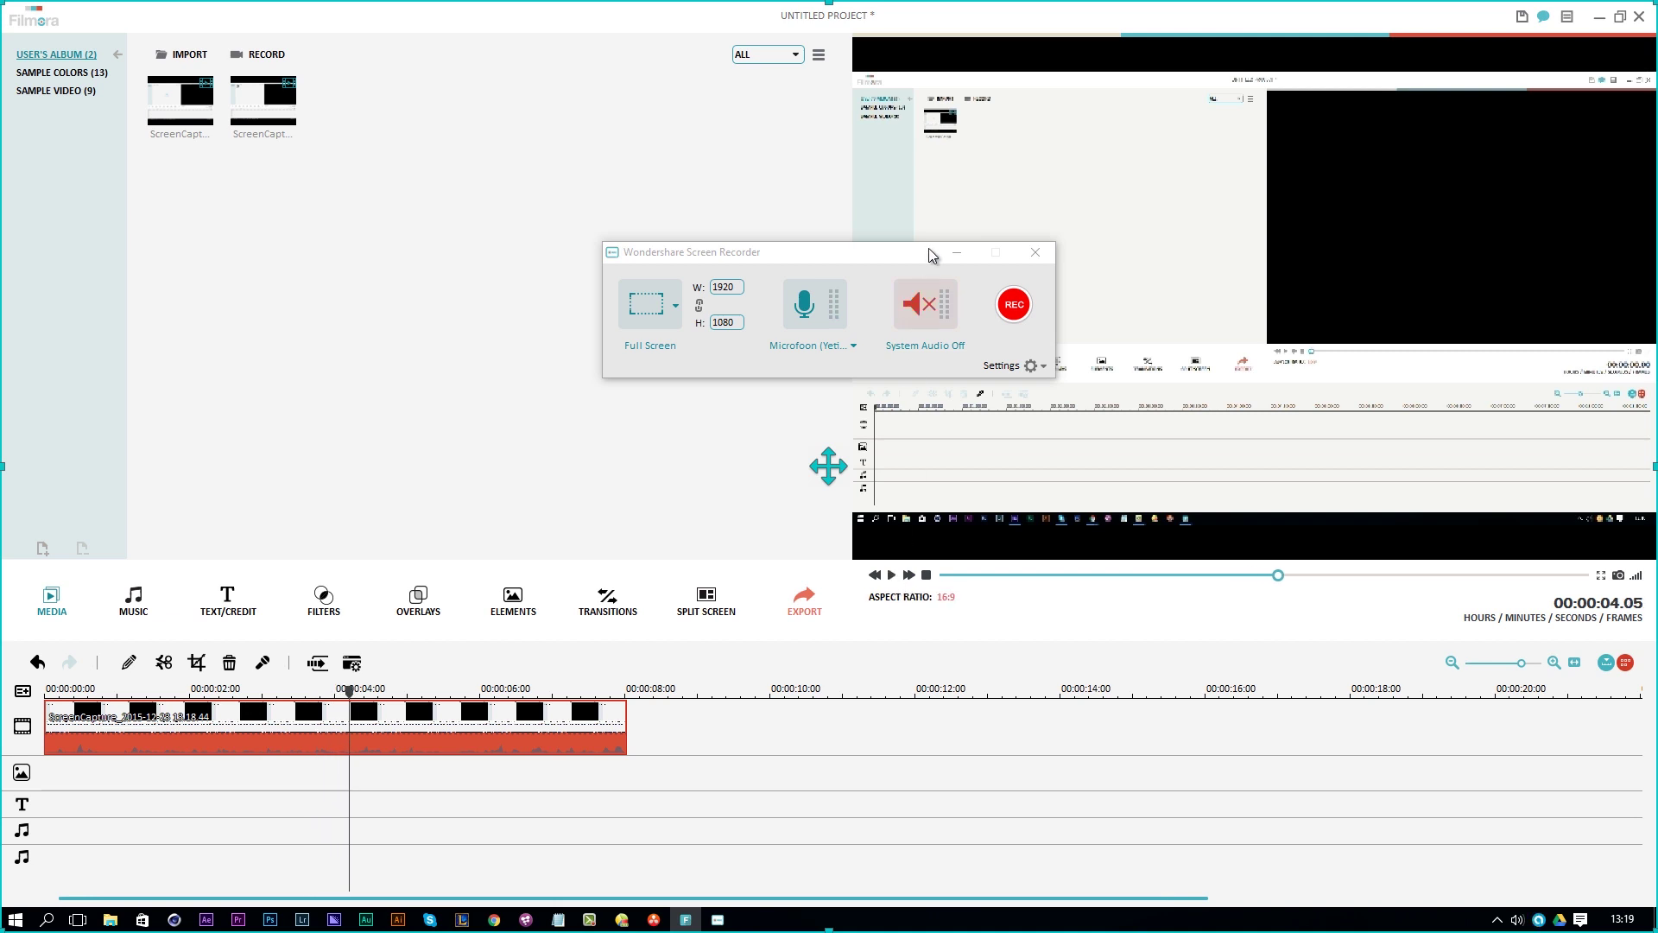
Step: In the MP4 export settings, set the video resolution to 1920*1080 and the video bit rate to 10000 kbps
{"action": "left_click_drag", "start_coordinate": [930, 247], "coordinate": [357, 141]}
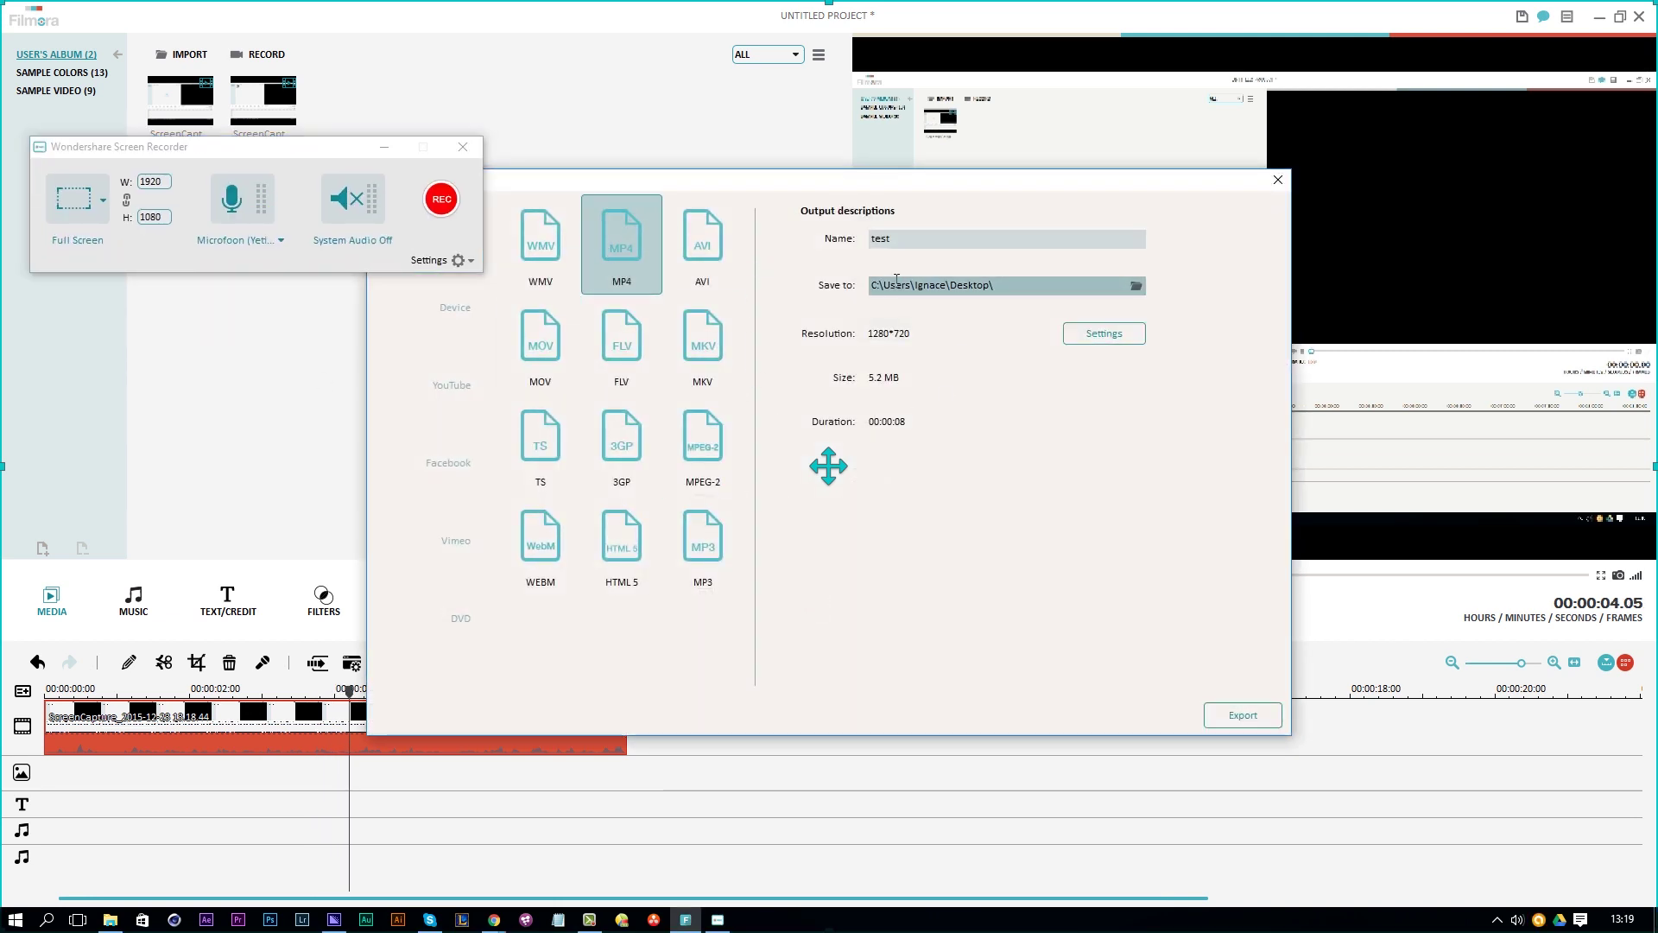
{"action": "left_click", "coordinate": [1090, 333]}
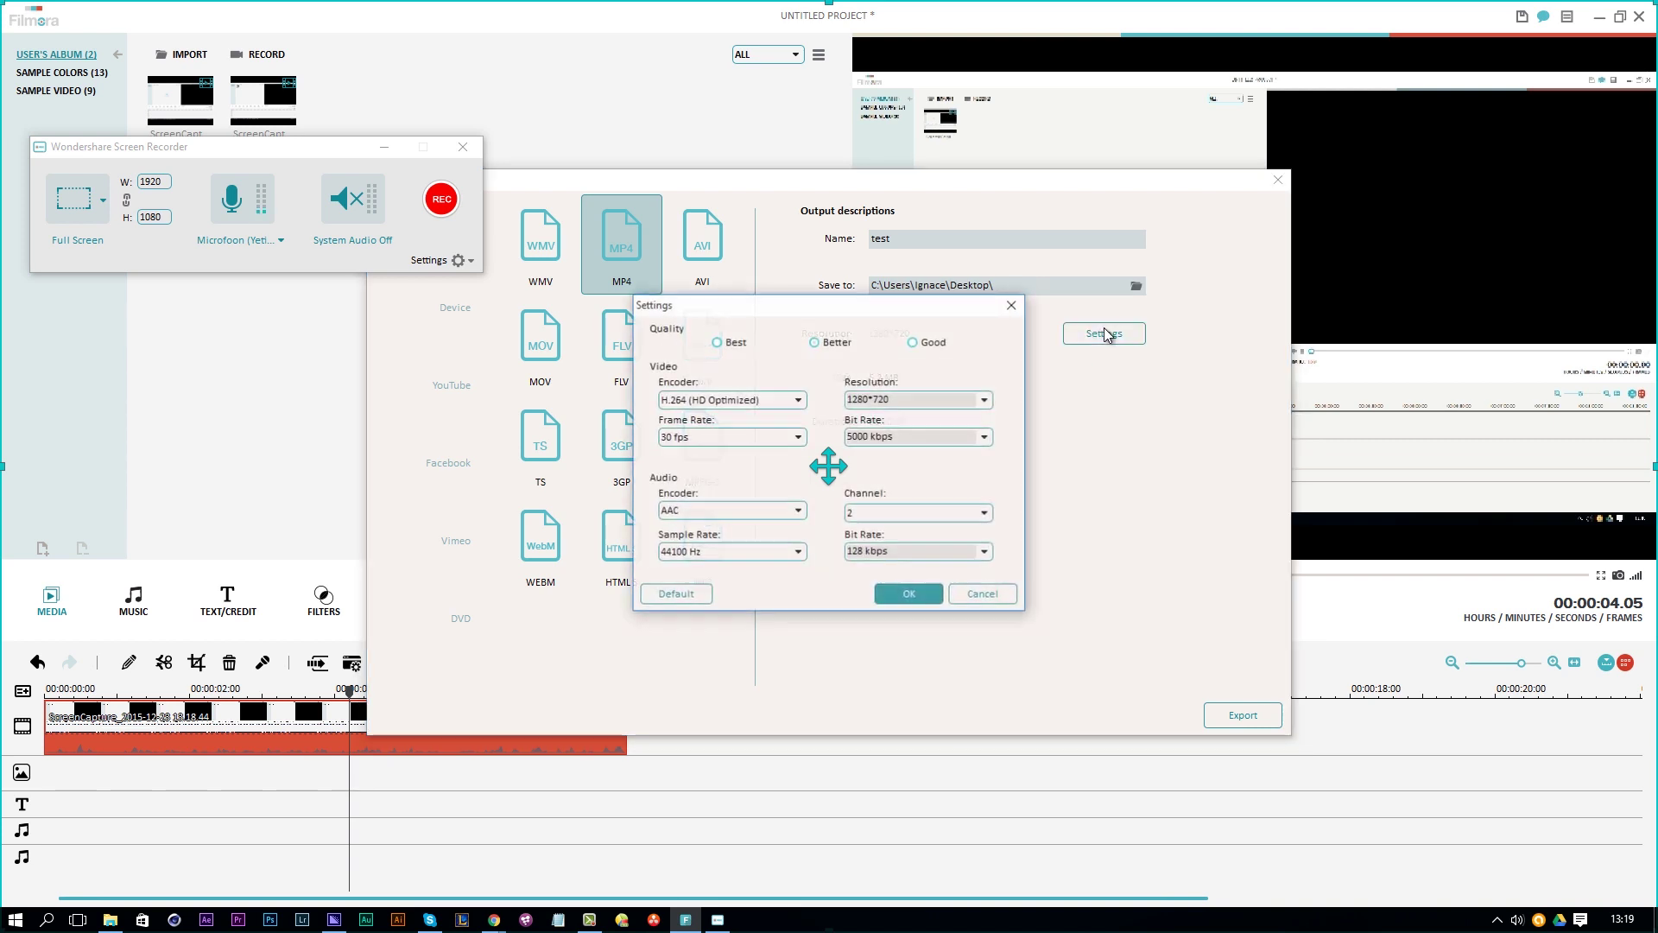
{"action": "left_click", "coordinate": [973, 397]}
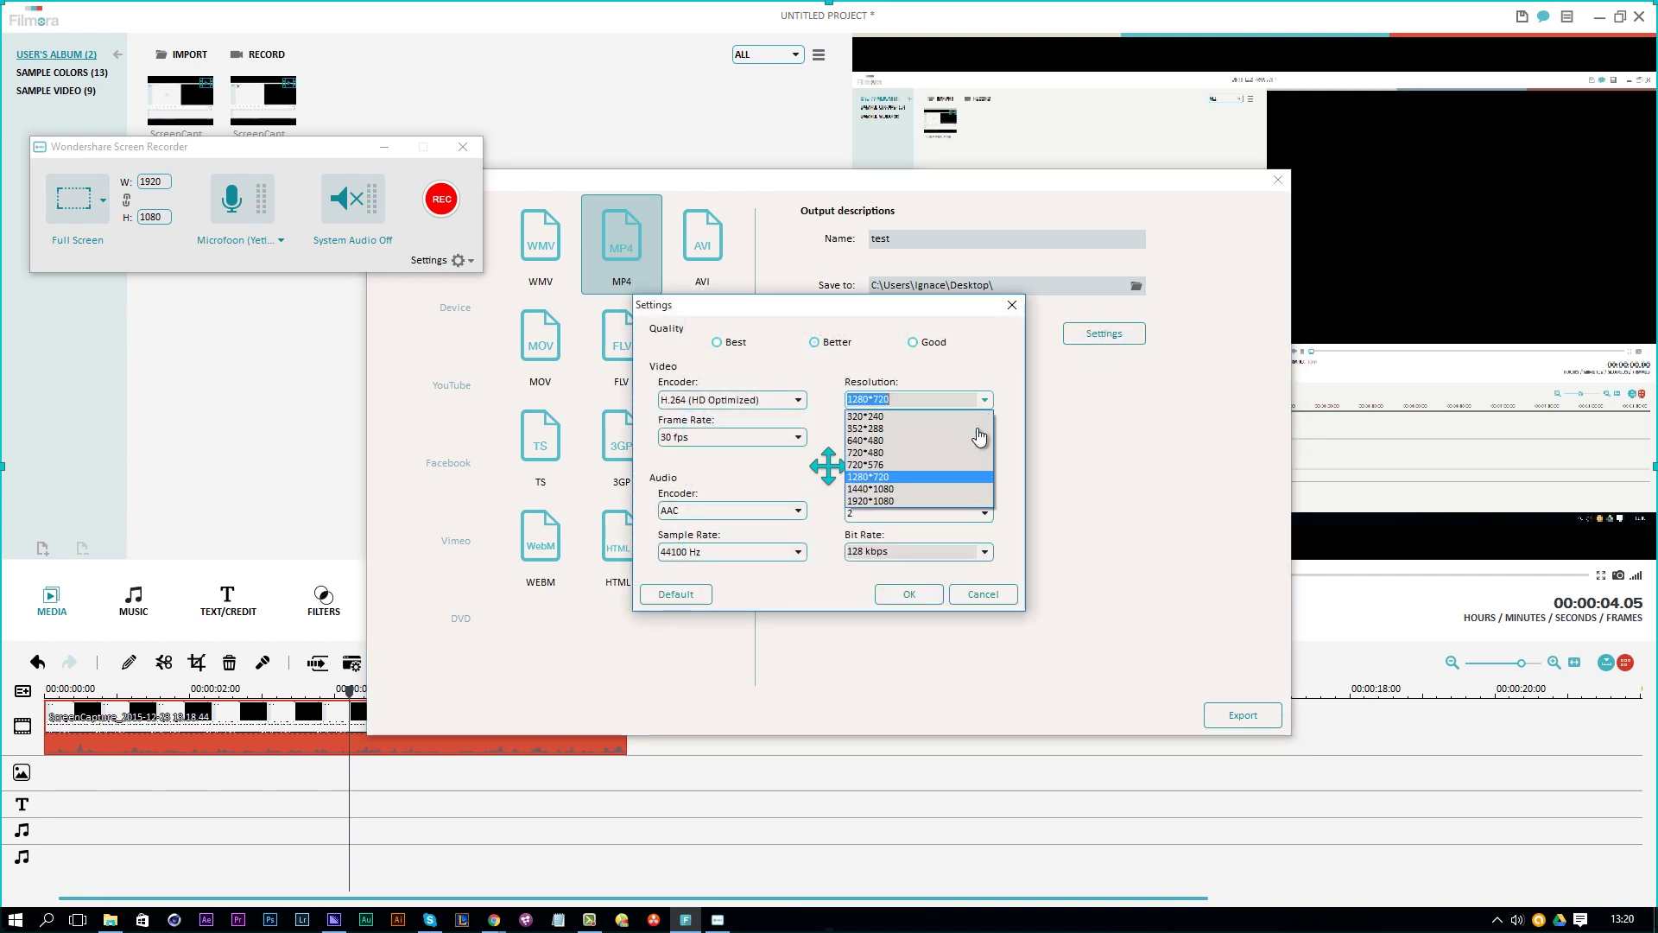
{"action": "left_click", "coordinate": [895, 501]}
{"action": "left_click", "coordinate": [915, 436]}
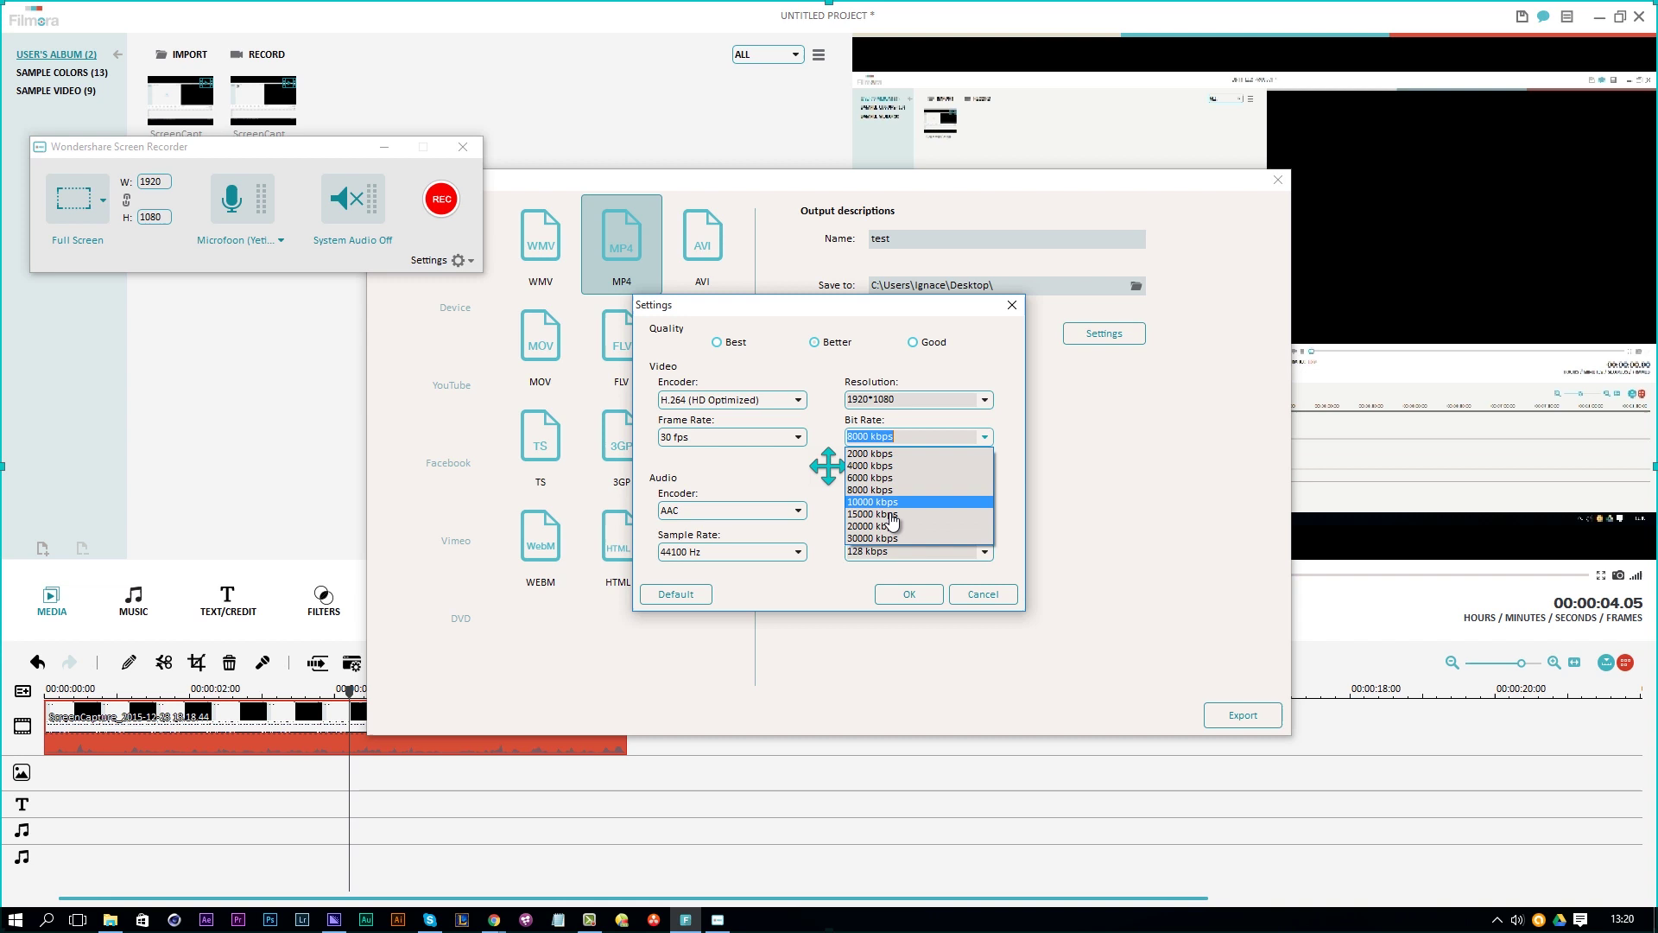
{"action": "left_click", "coordinate": [883, 502]}
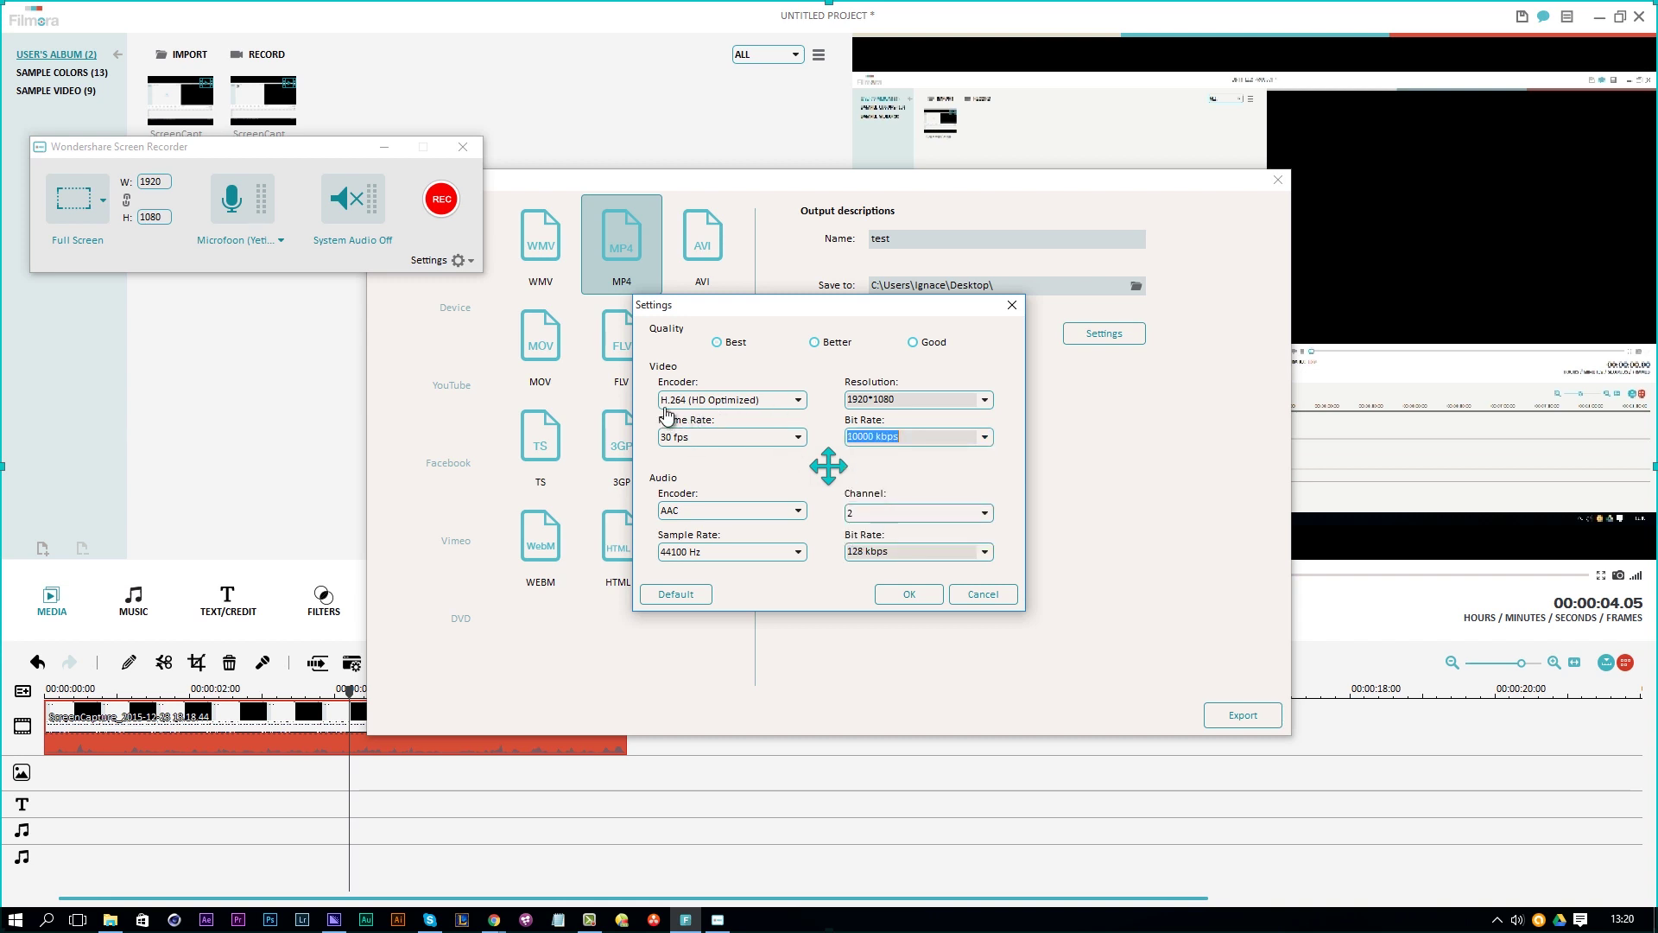
Step: Check the export's video encoder choices, set the audio sample rate to 48000 Hz and apply the settings
{"action": "left_click", "coordinate": [797, 399]}
{"action": "left_click", "coordinate": [752, 448]}
{"action": "left_click", "coordinate": [789, 553]}
{"action": "left_click", "coordinate": [707, 605]}
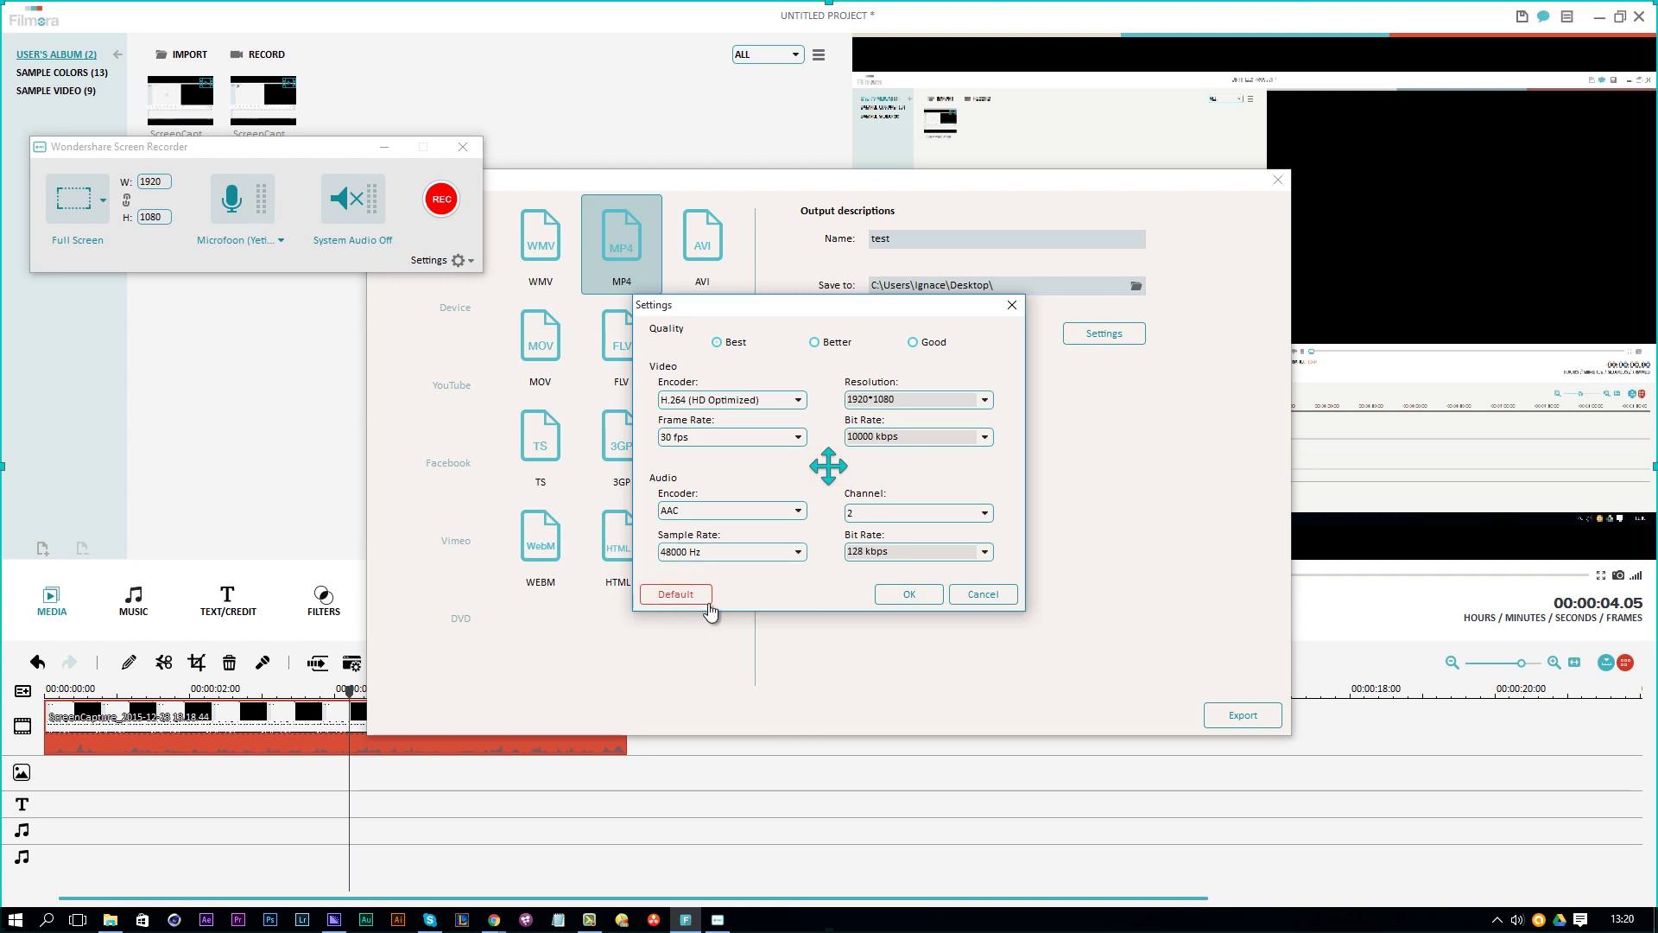
{"action": "left_click", "coordinate": [909, 596]}
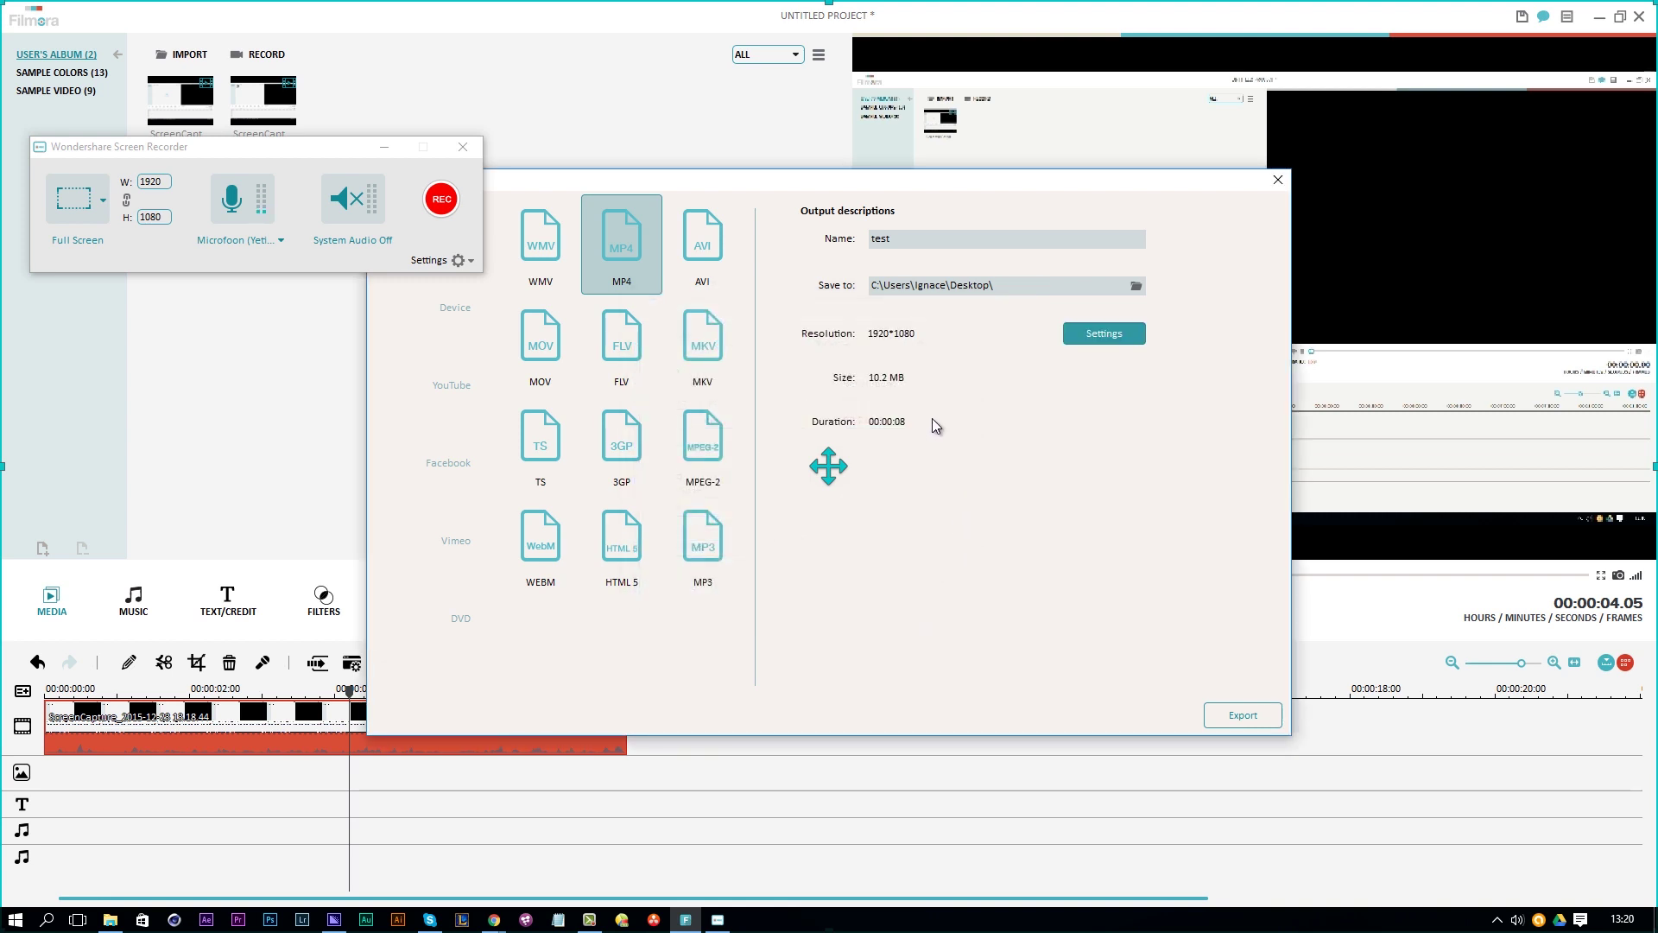
Step: Export the MP4 named test to the desktop, view the file in its folder, and leave the export window
{"action": "left_click", "coordinate": [1233, 717]}
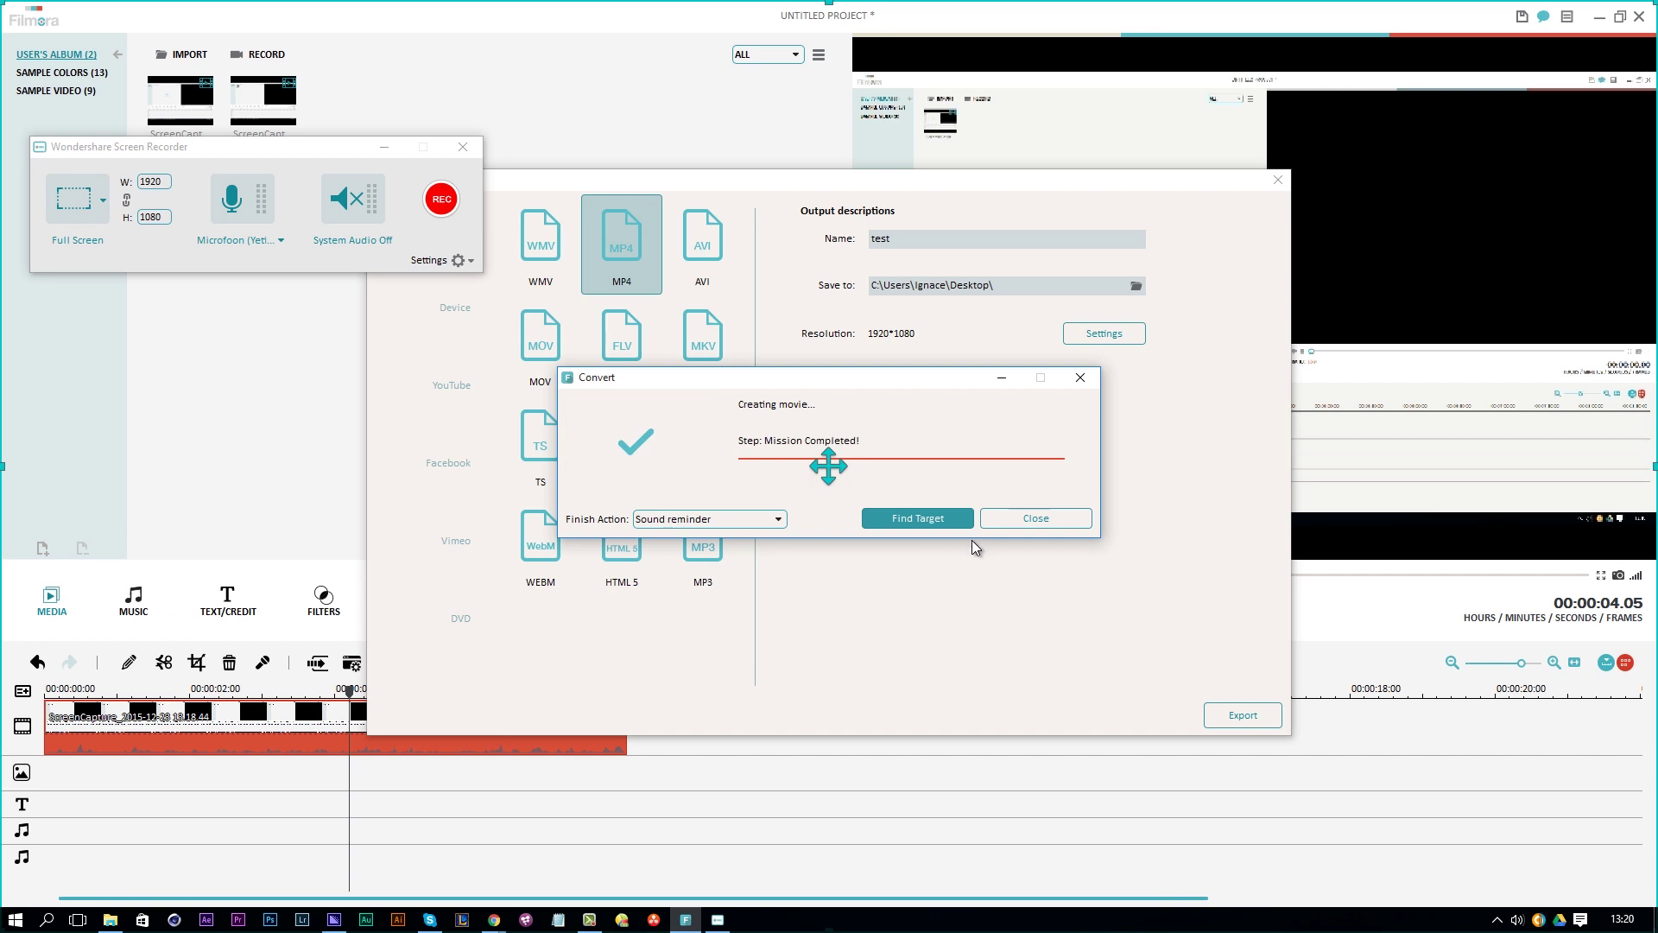
{"action": "left_click", "coordinate": [918, 518]}
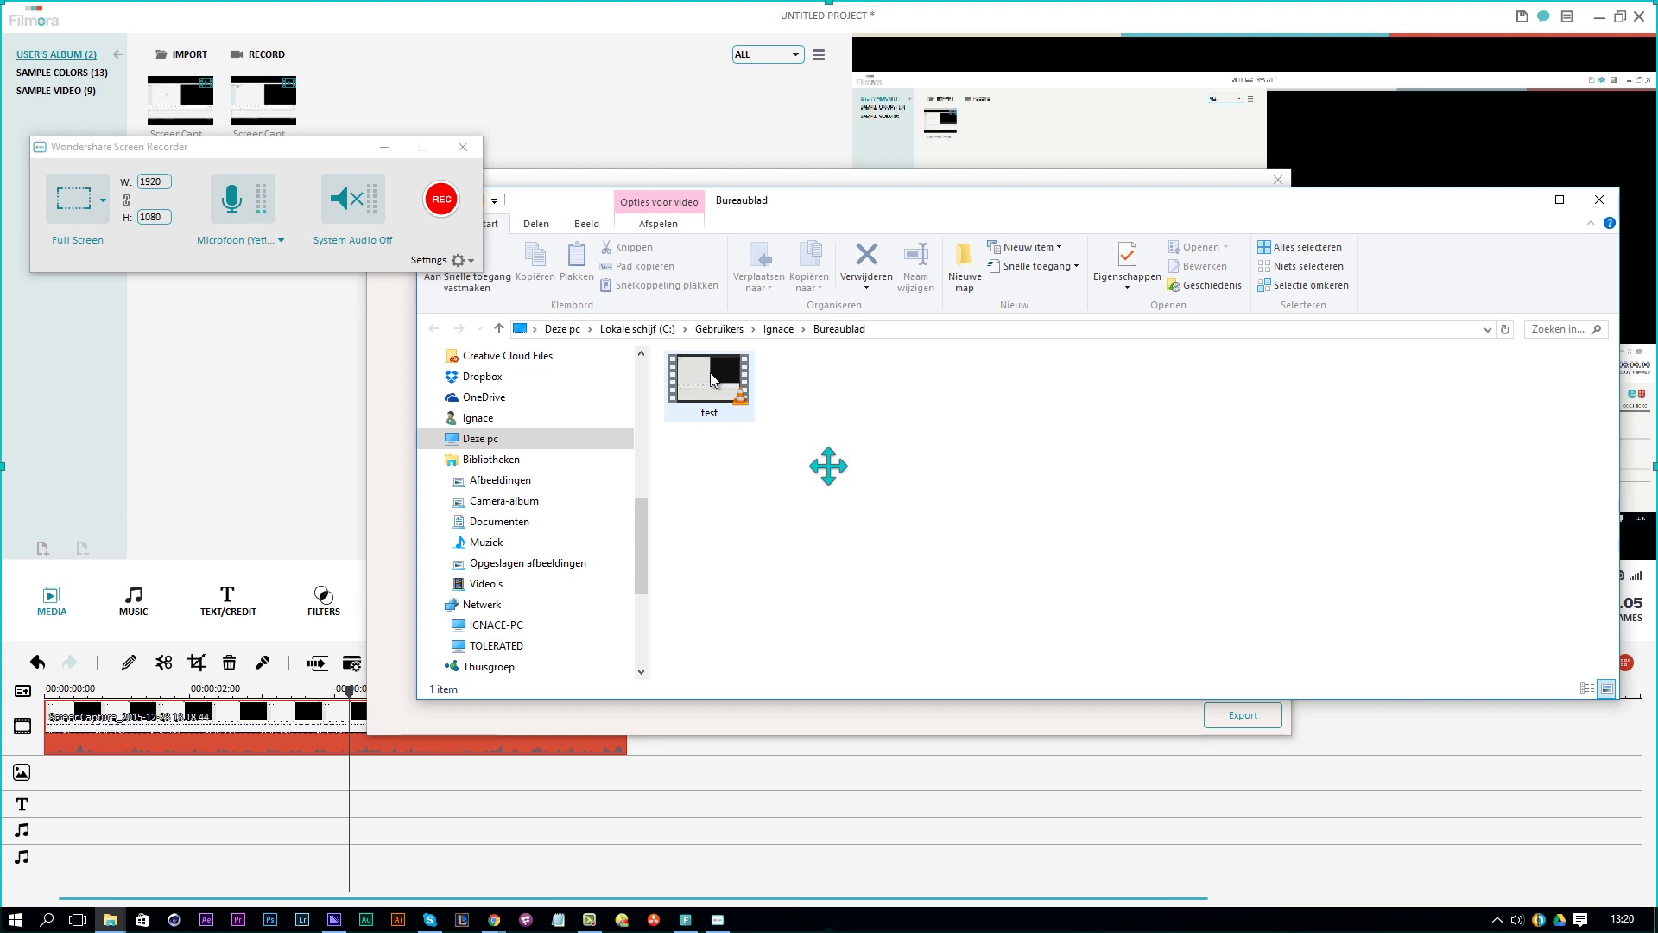
{"action": "left_click", "coordinate": [1599, 199]}
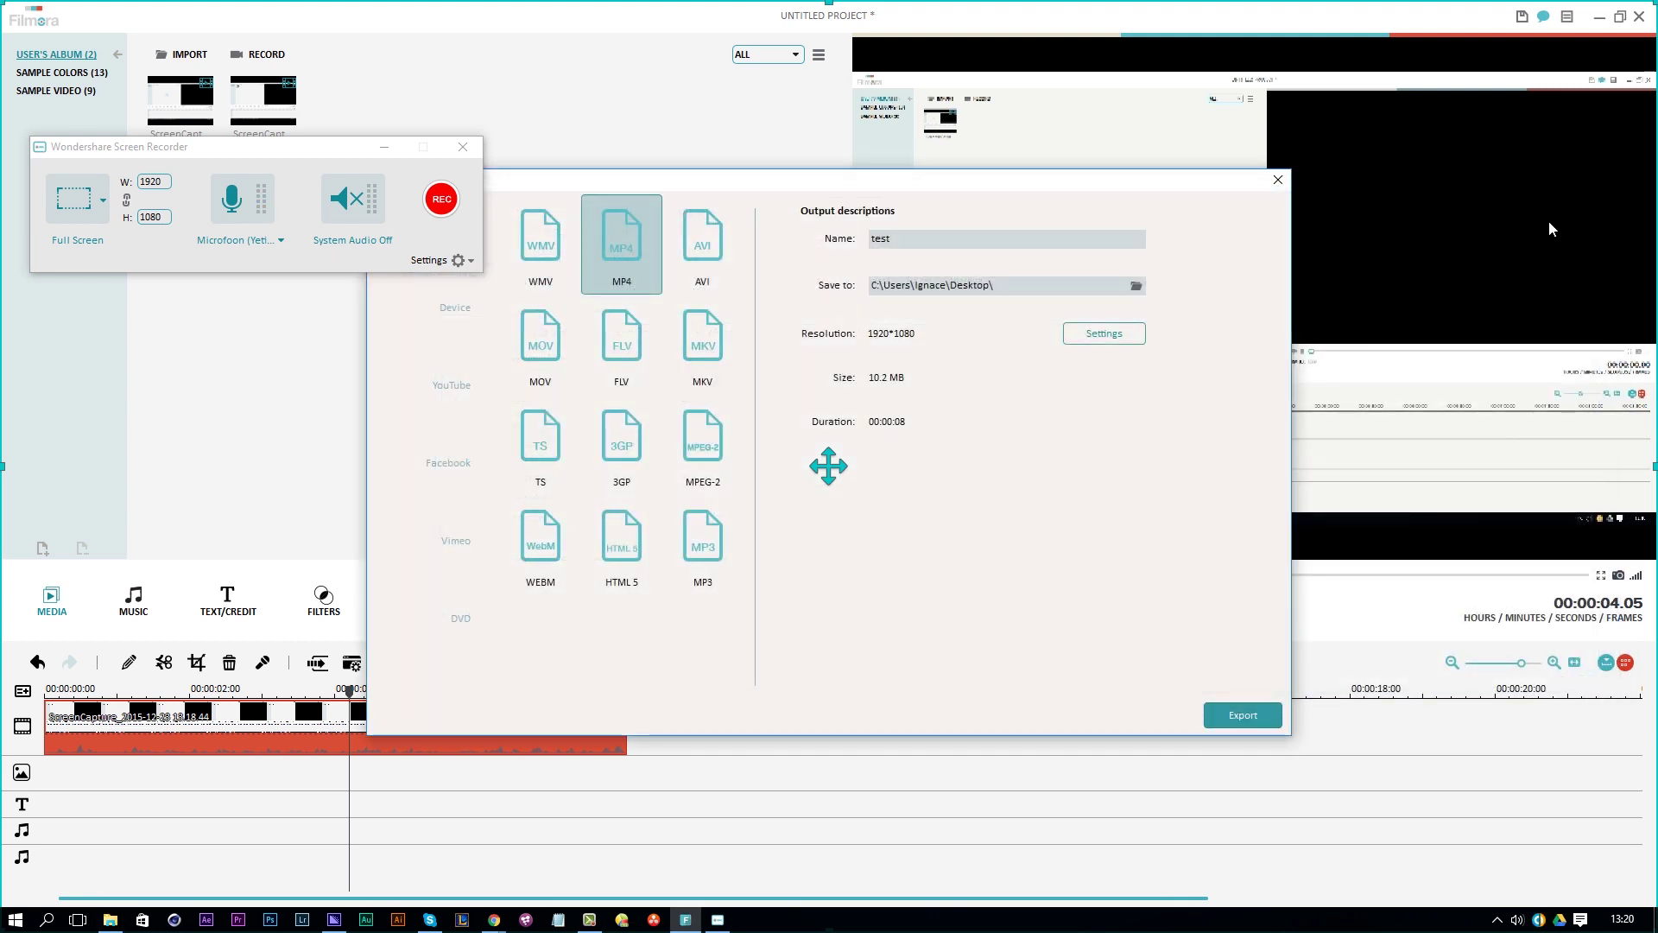
{"action": "left_click", "coordinate": [1279, 177]}
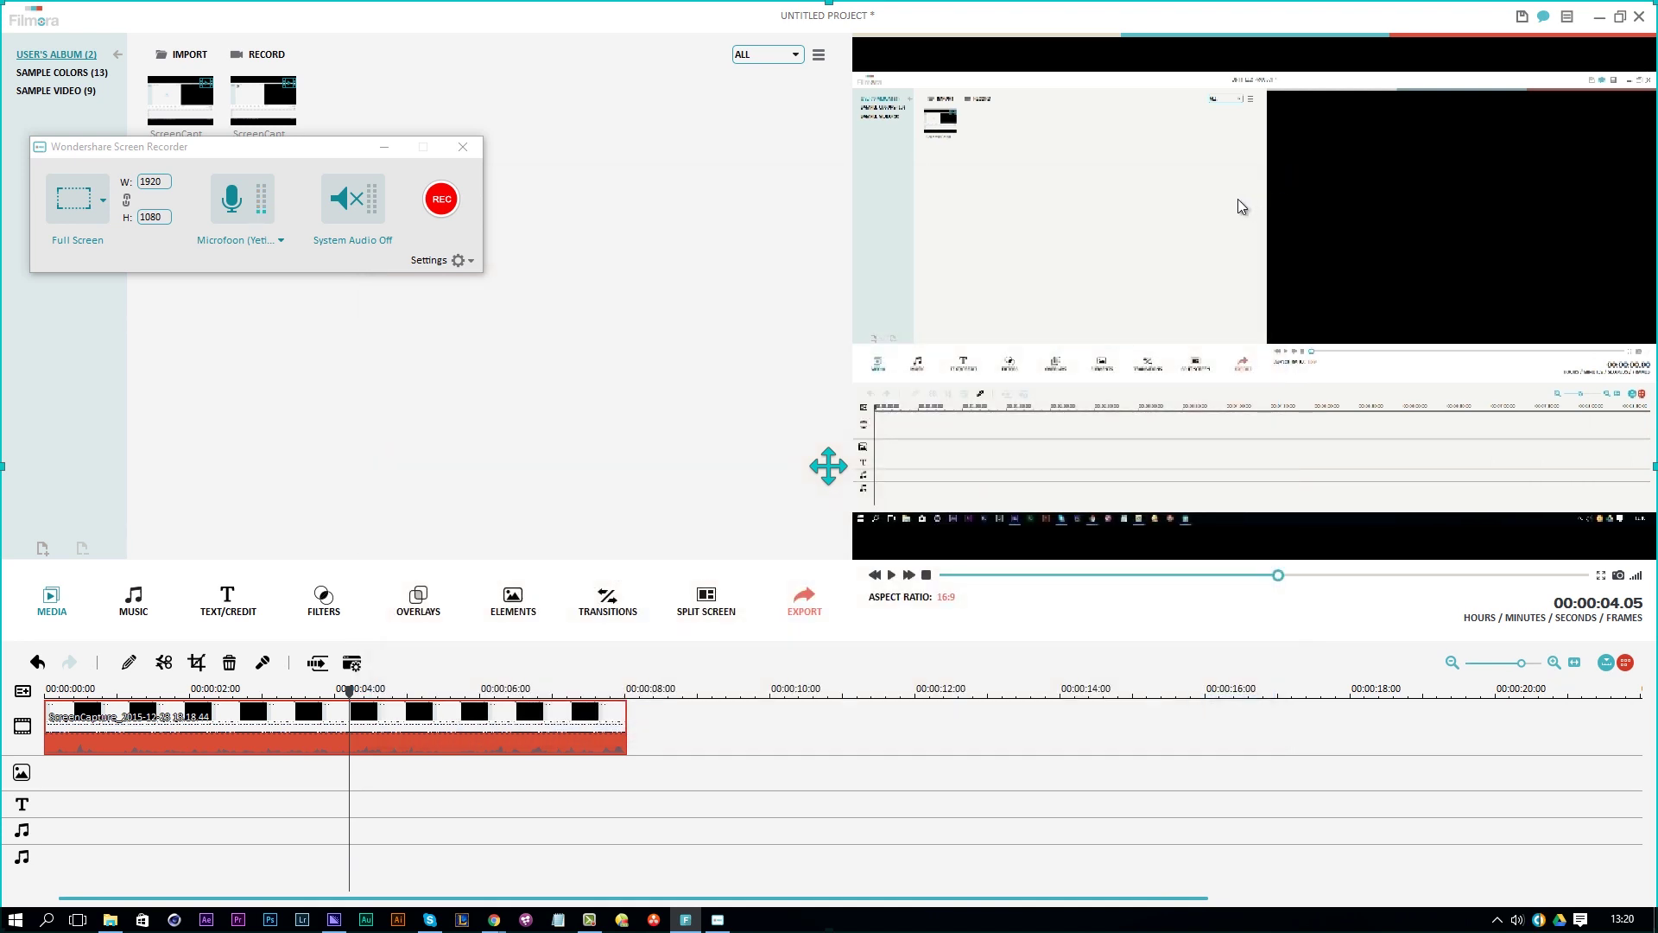